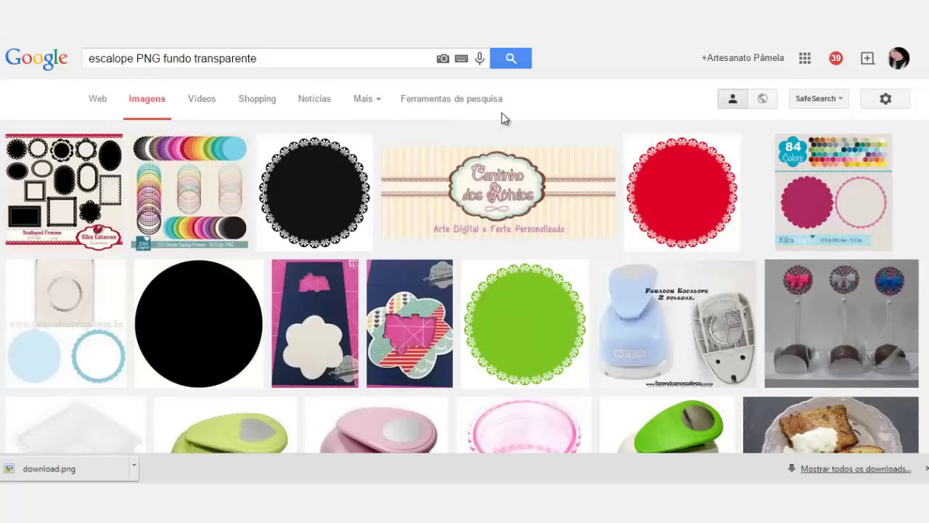
# - Filter the scalloped-frame image results to show only the size Grande
pyautogui.click(444, 101)
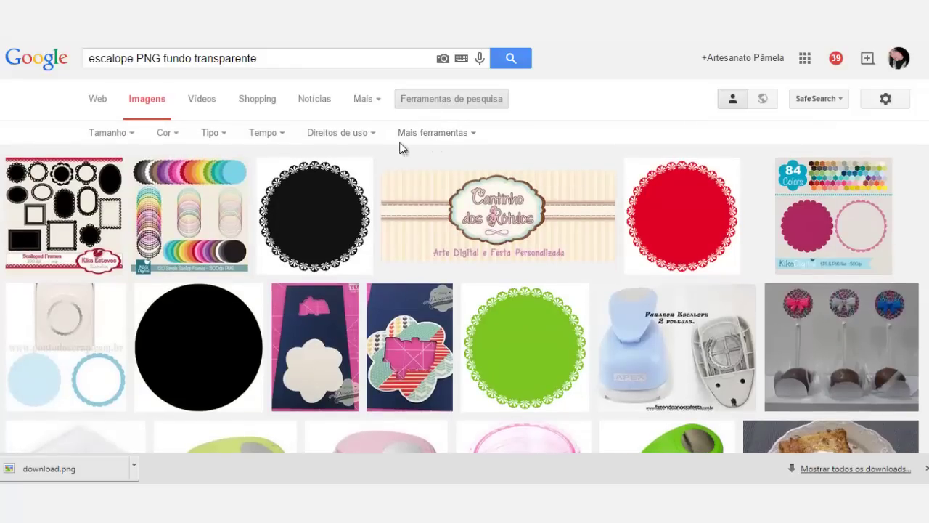
pyautogui.click(128, 135)
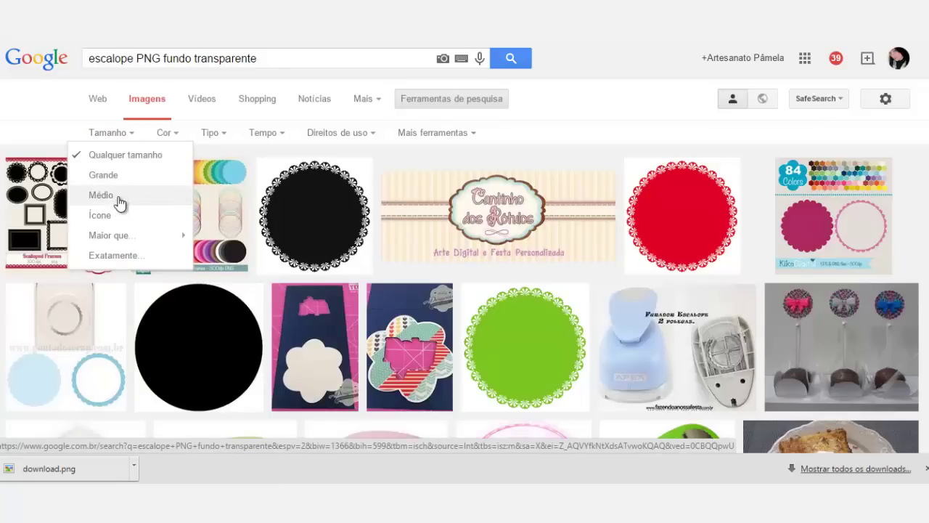
pyautogui.click(117, 176)
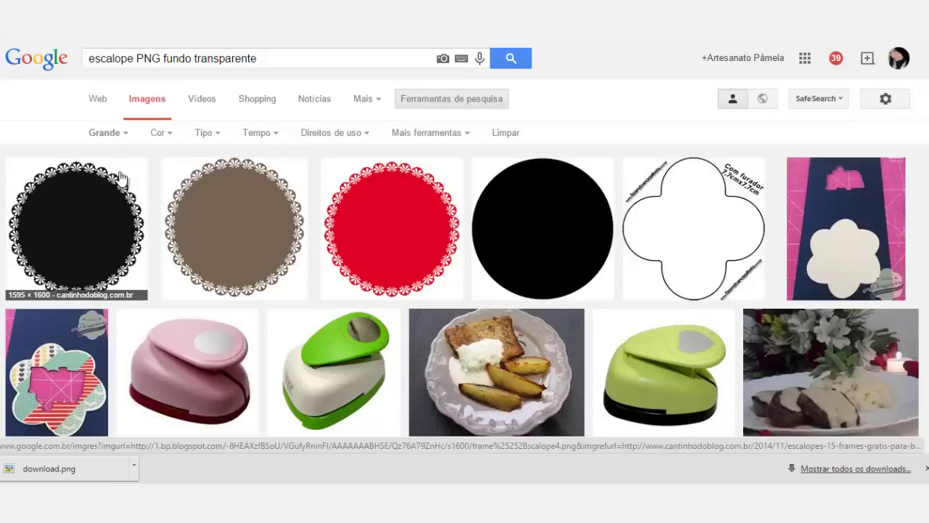
# - Save the brown scalloped circle image to the Downloads folder as download (1).png
pyautogui.rightClick(257, 192)
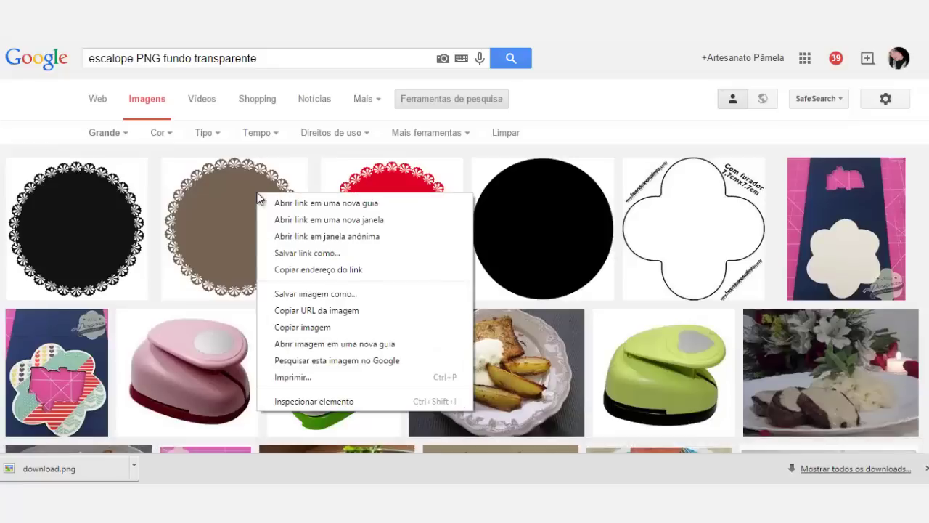
pyautogui.click(294, 294)
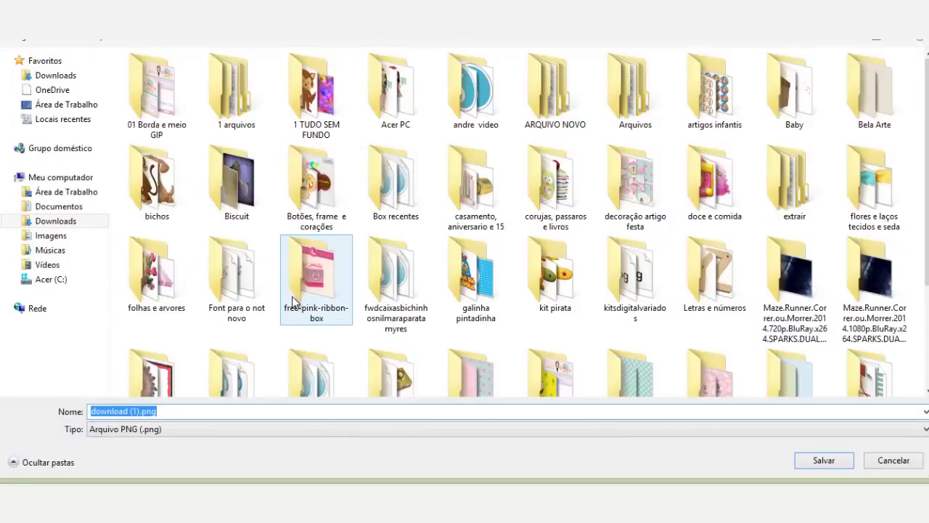
pyautogui.click(812, 464)
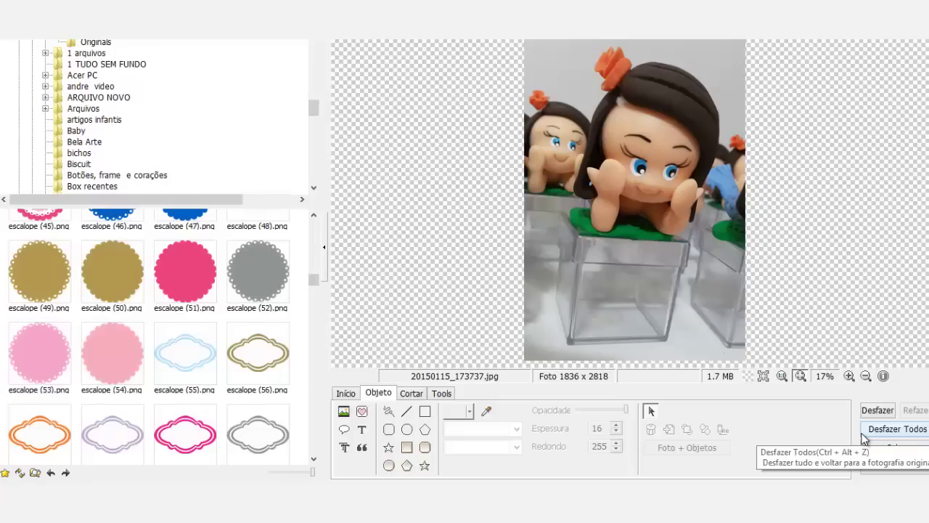
pyautogui.click(864, 432)
pyautogui.click(864, 434)
pyautogui.click(864, 434)
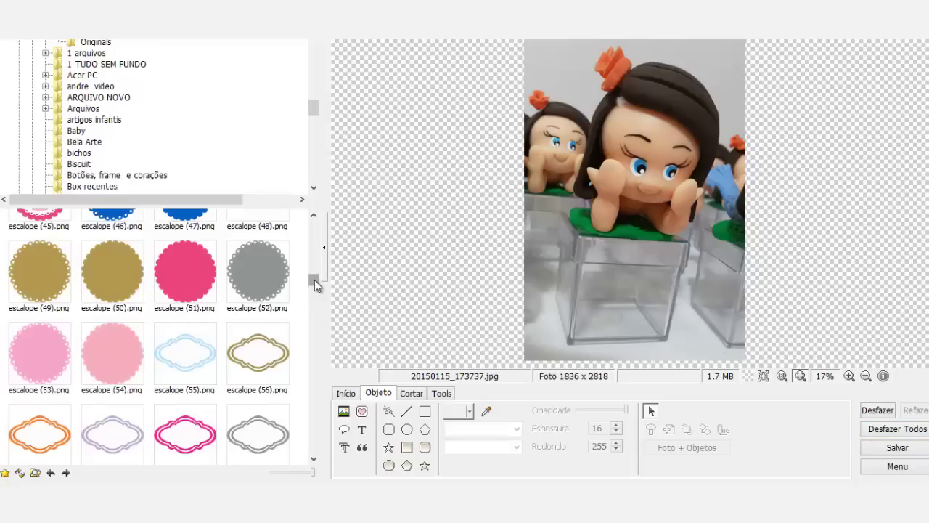
# - Browse the scalloped-frame thumbnails and open escalope (45).png, the pink circle with hearts, as the base image
pyautogui.scroll(-3, 315, 281)
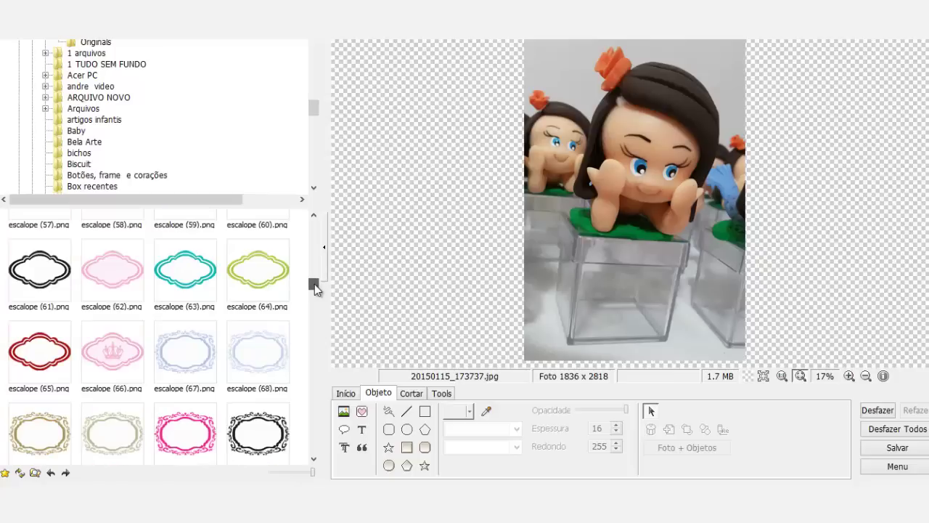
pyautogui.scroll(3, 314, 285)
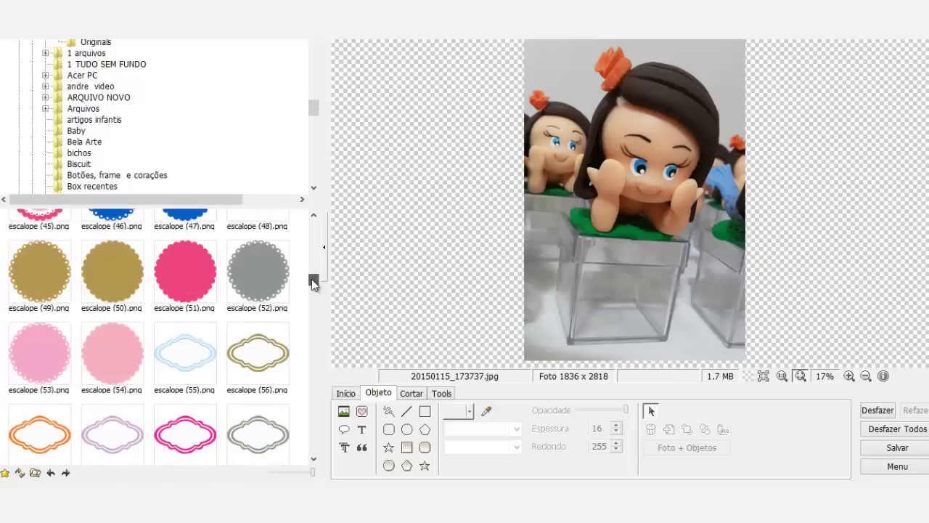
pyautogui.scroll(4, 312, 277)
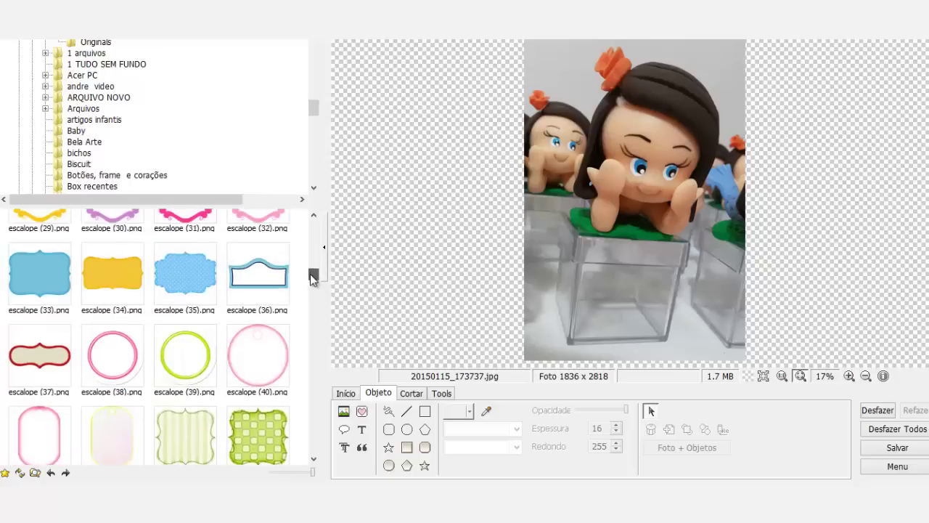
pyautogui.scroll(-2, 310, 276)
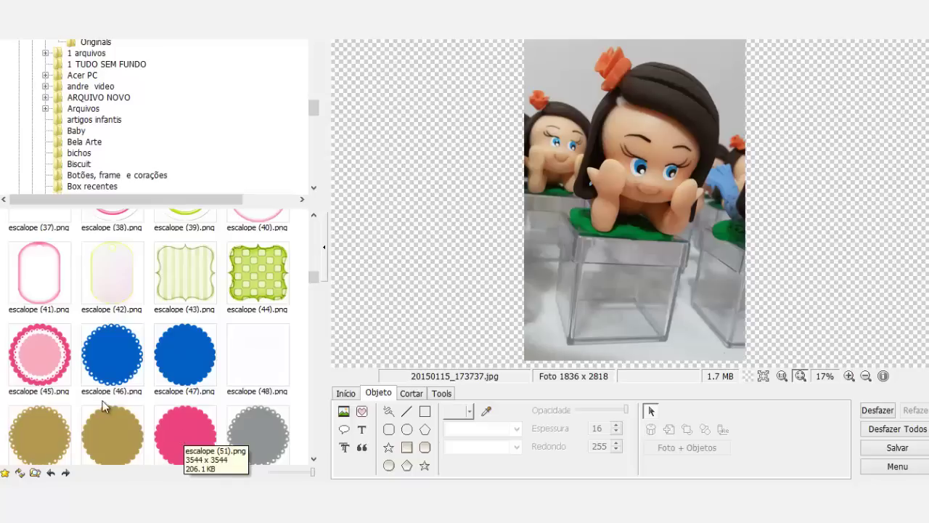
pyautogui.click(36, 347)
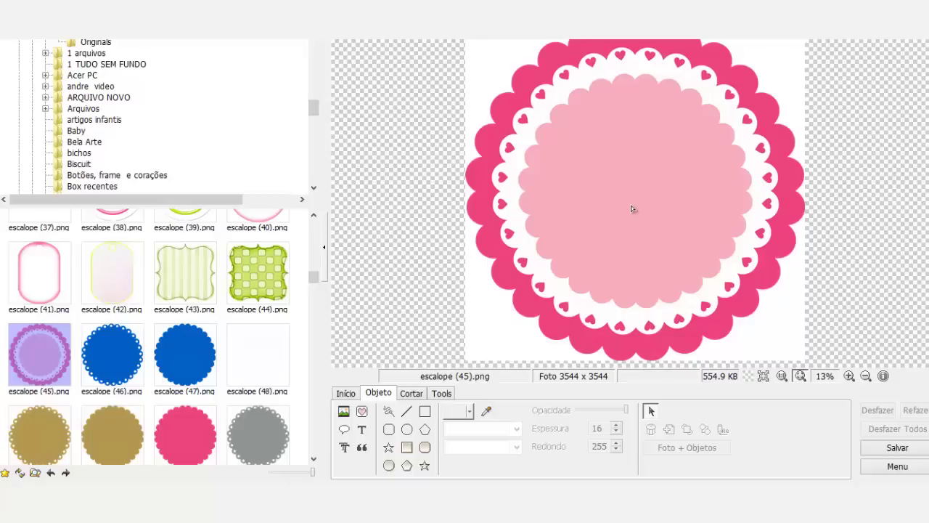
# - Insert the yellow ribbon banner image from Downloads as a photo object at opacity 255
pyautogui.click(344, 411)
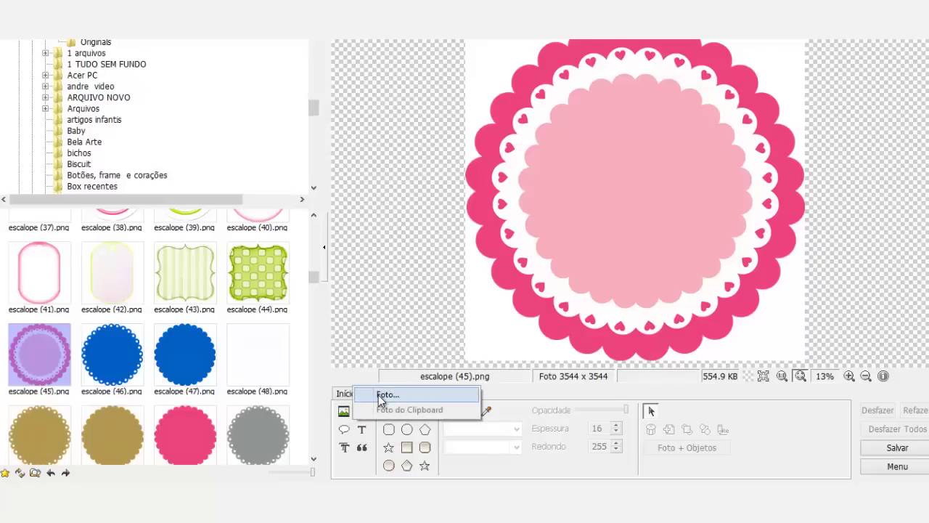
pyautogui.click(379, 397)
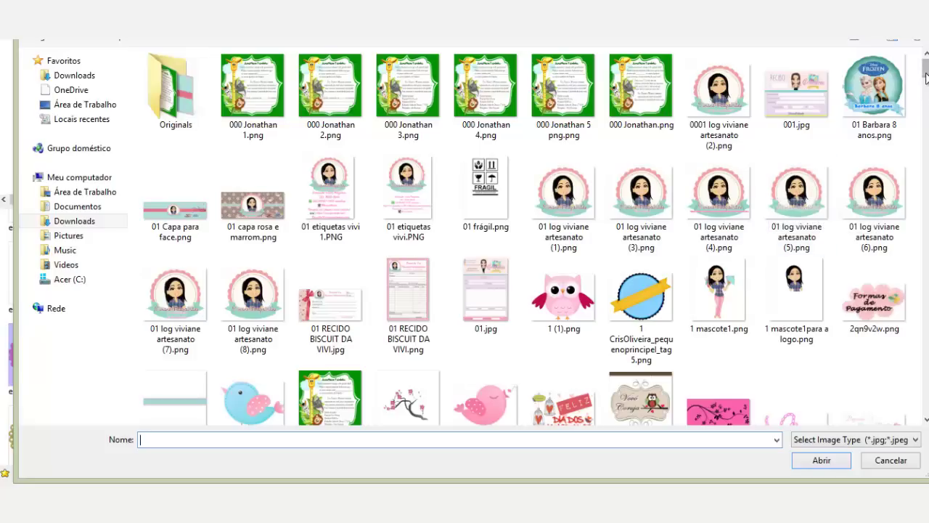
pyautogui.moveTo(926, 78); pyautogui.dragTo(927, 233)
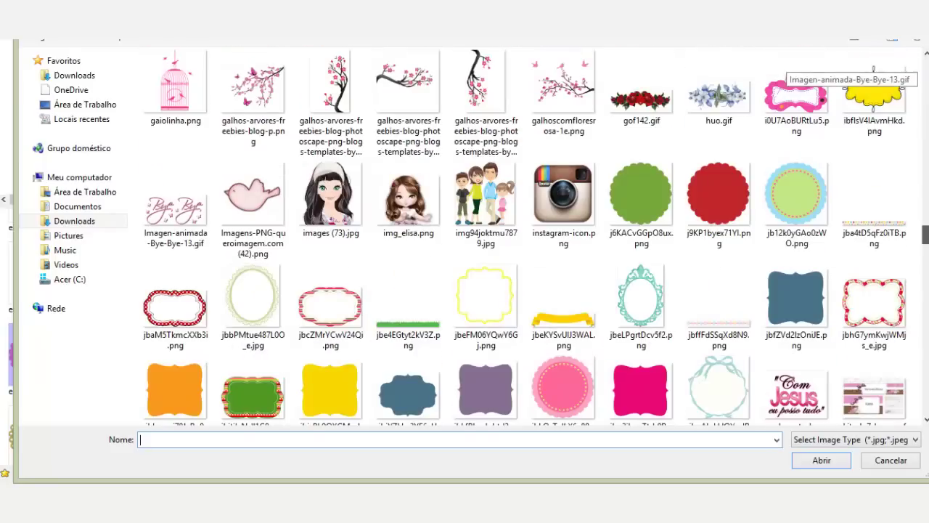
pyautogui.click(564, 323)
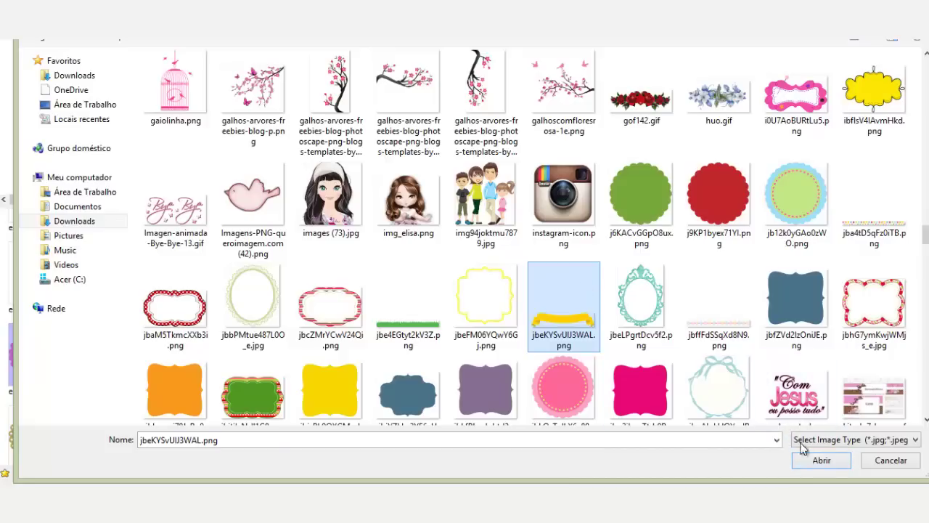
pyautogui.doubleClick(571, 290)
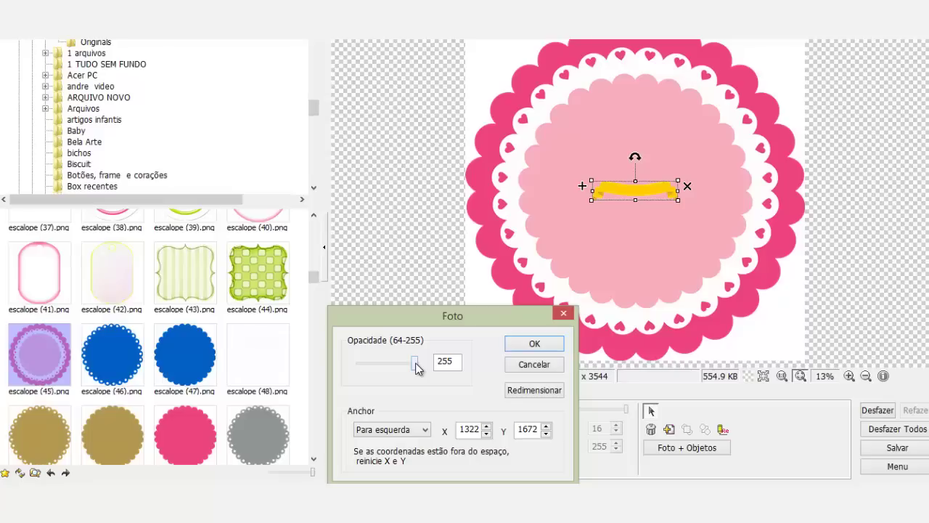
pyautogui.moveTo(415, 367); pyautogui.dragTo(436, 365)
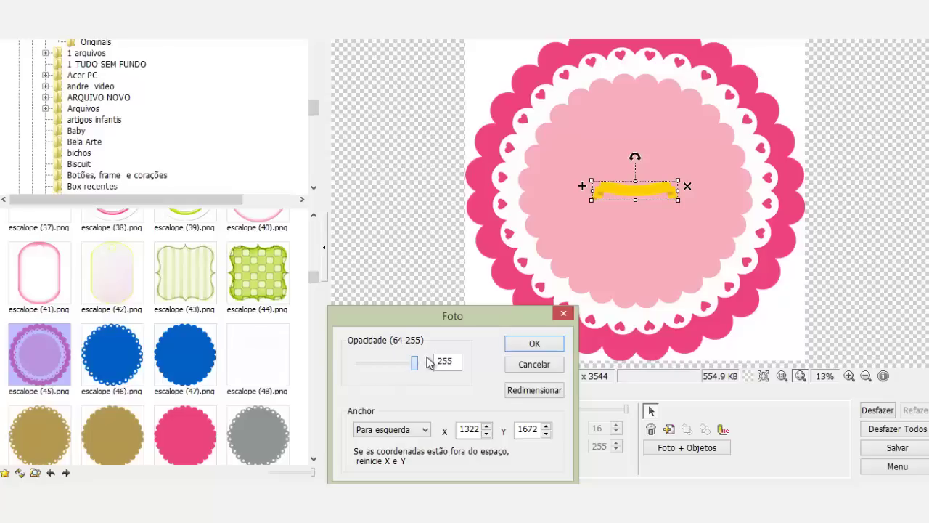
pyautogui.click(534, 344)
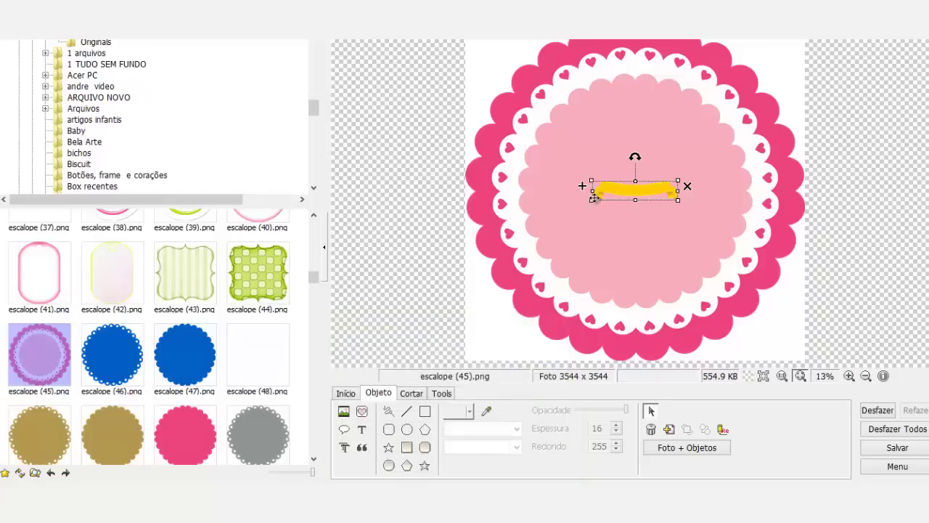
# - Enlarge the yellow ribbon until it spans wider than the scalloped circle, and center it just below the circle's middle
pyautogui.moveTo(593, 201); pyautogui.dragTo(401, 242)
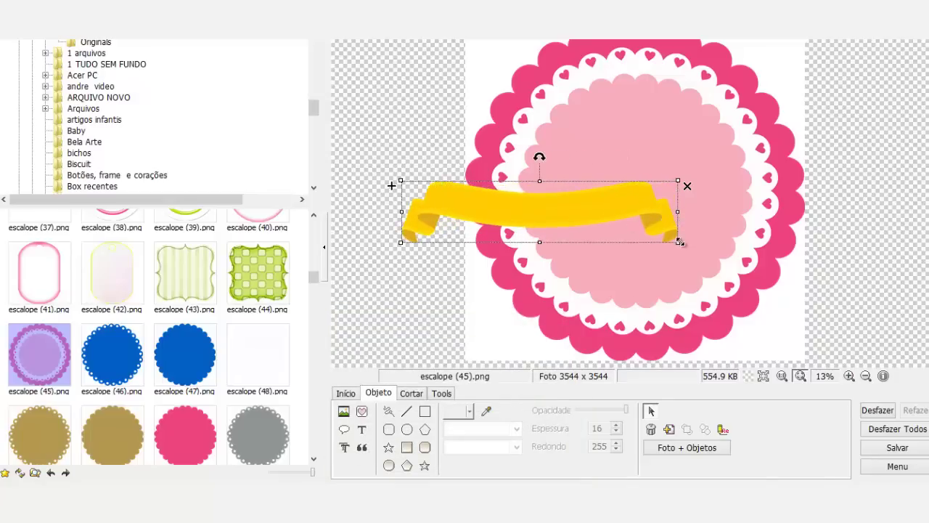
pyautogui.moveTo(679, 243); pyautogui.dragTo(786, 266)
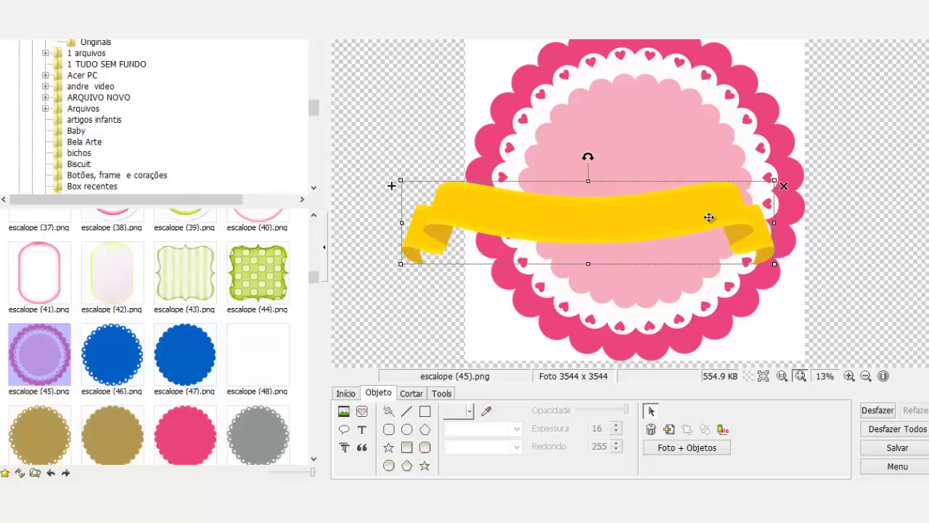
pyautogui.moveTo(711, 218); pyautogui.dragTo(752, 245)
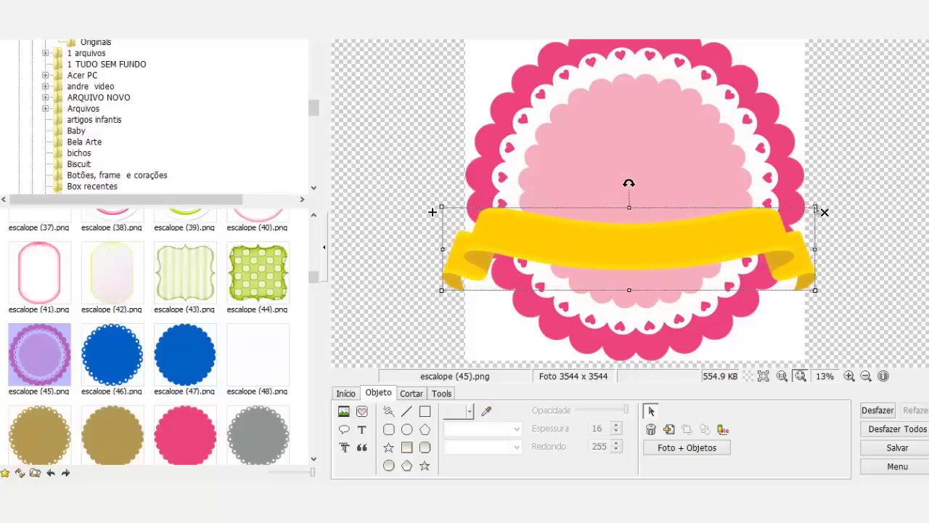
pyautogui.moveTo(815, 207); pyautogui.dragTo(829, 197)
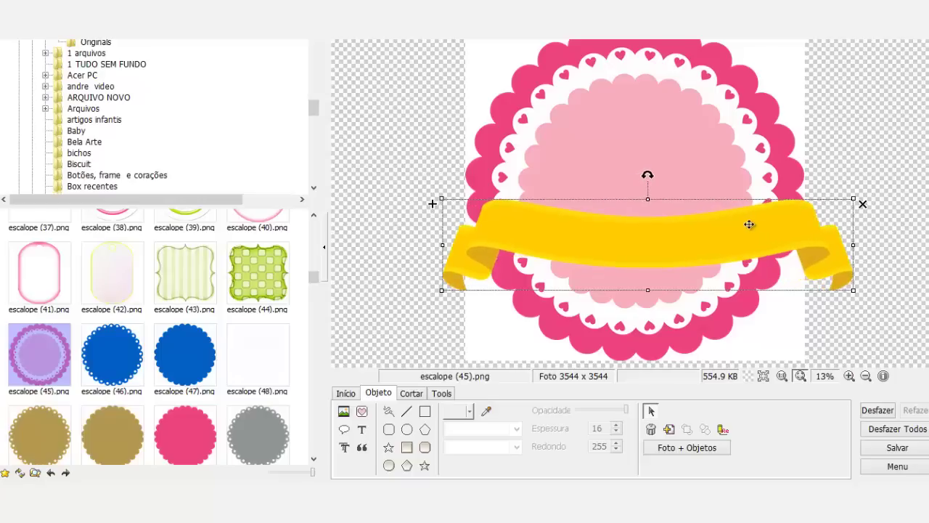
pyautogui.moveTo(742, 225); pyautogui.dragTo(739, 226)
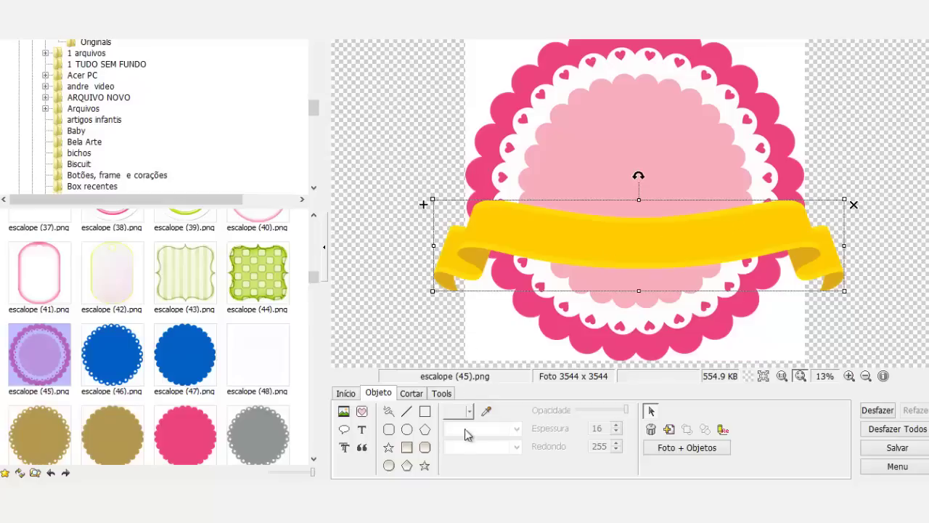
# - Preview both mascot images in Downloads and insert 1 mascote1para a logo.png as a photo object
pyautogui.click(344, 413)
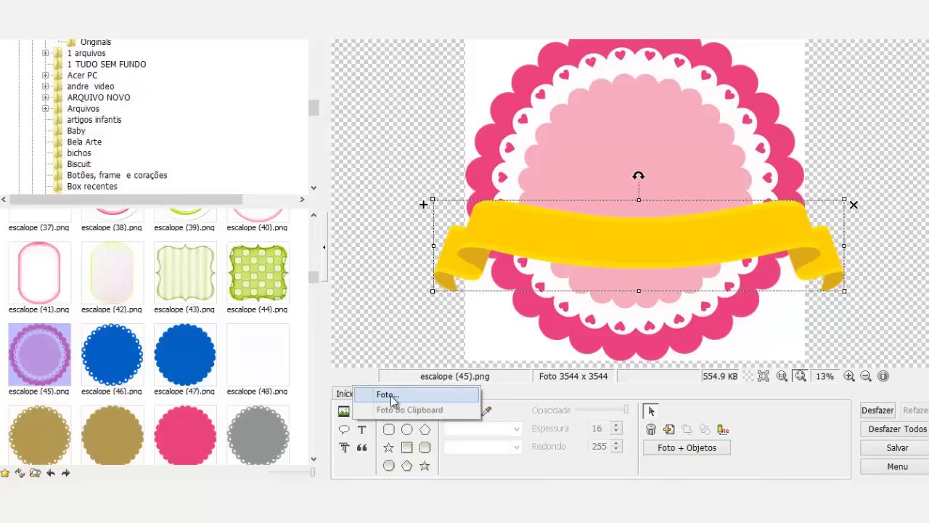
pyautogui.click(387, 395)
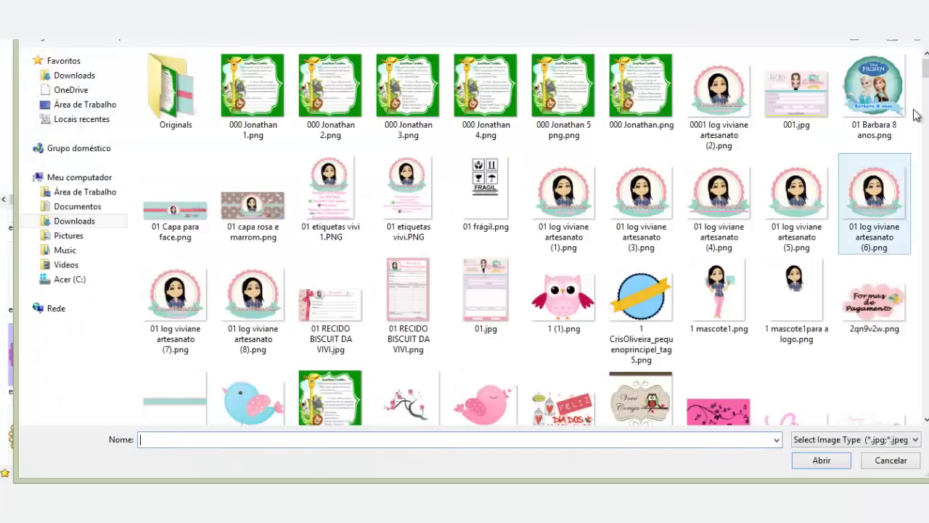
pyautogui.click(721, 293)
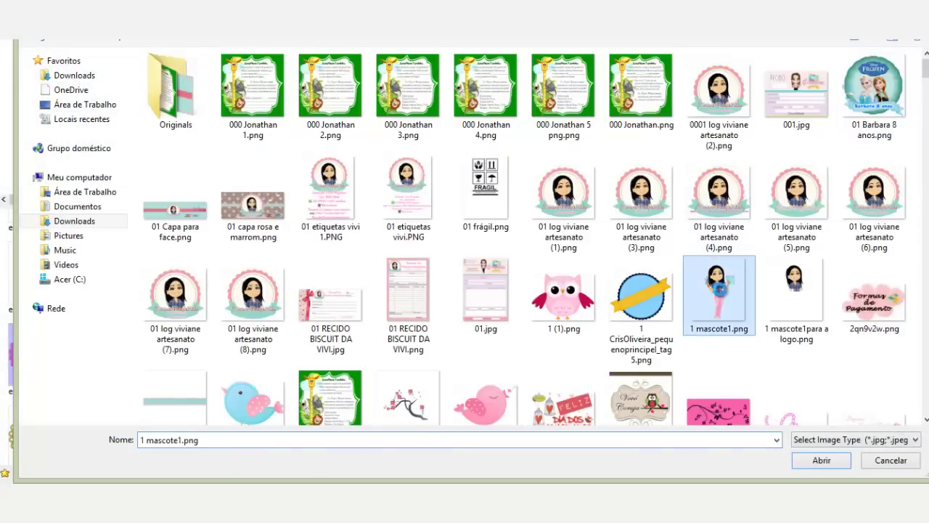
pyautogui.rightClick(724, 286)
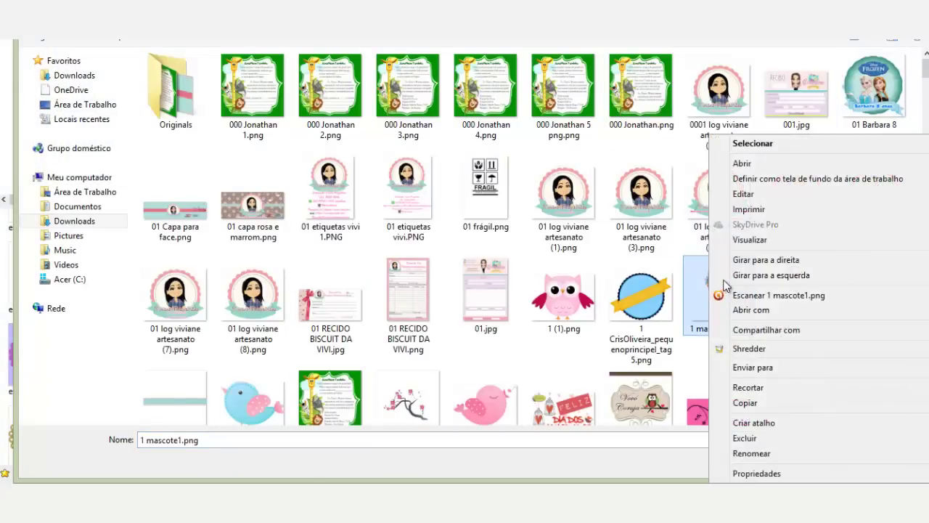
pyautogui.click(766, 238)
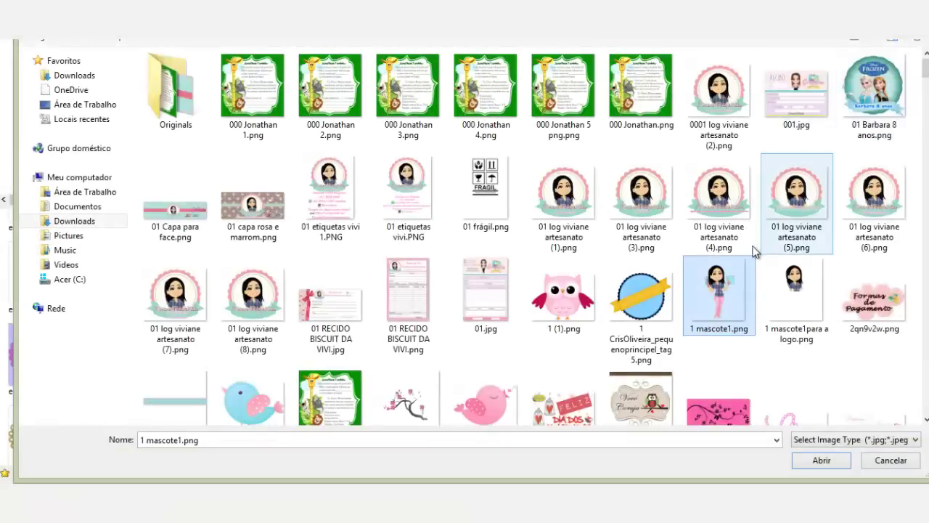
pyautogui.click(777, 277)
pyautogui.rightClick(777, 277)
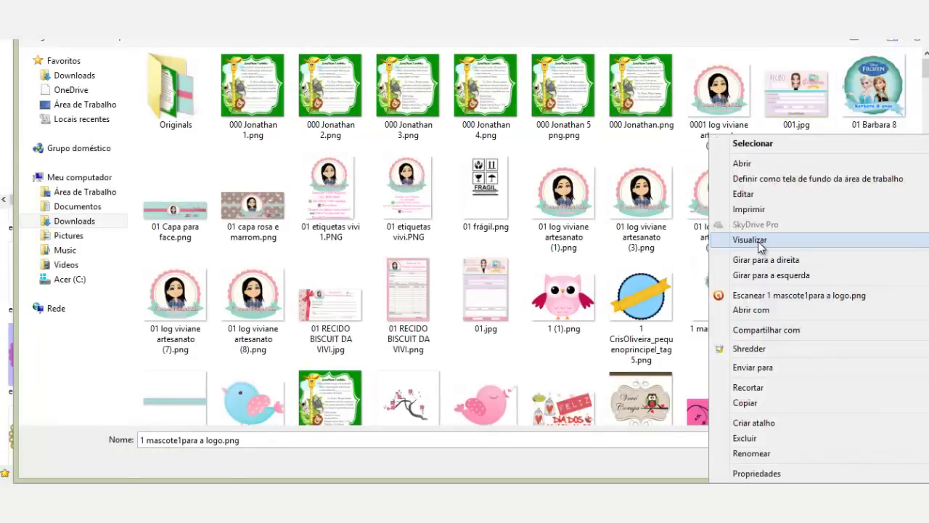
pyautogui.click(751, 239)
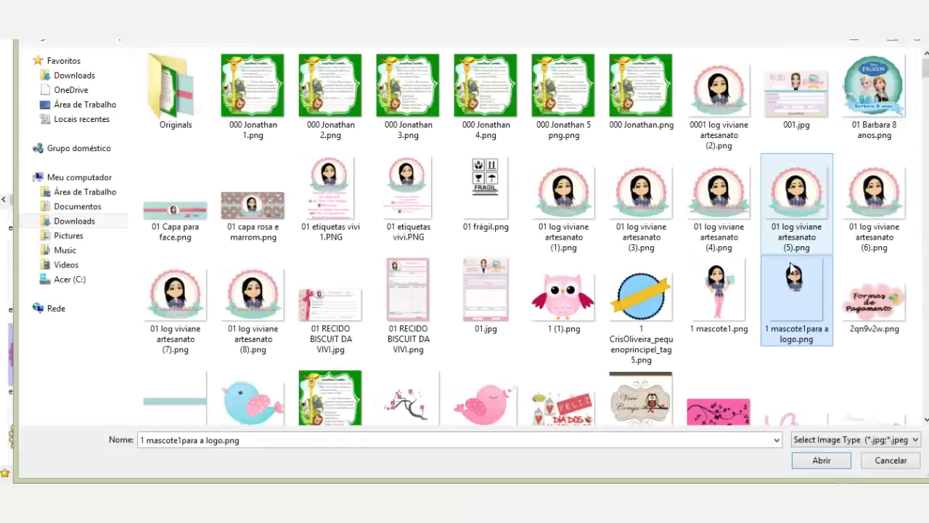
pyautogui.doubleClick(796, 283)
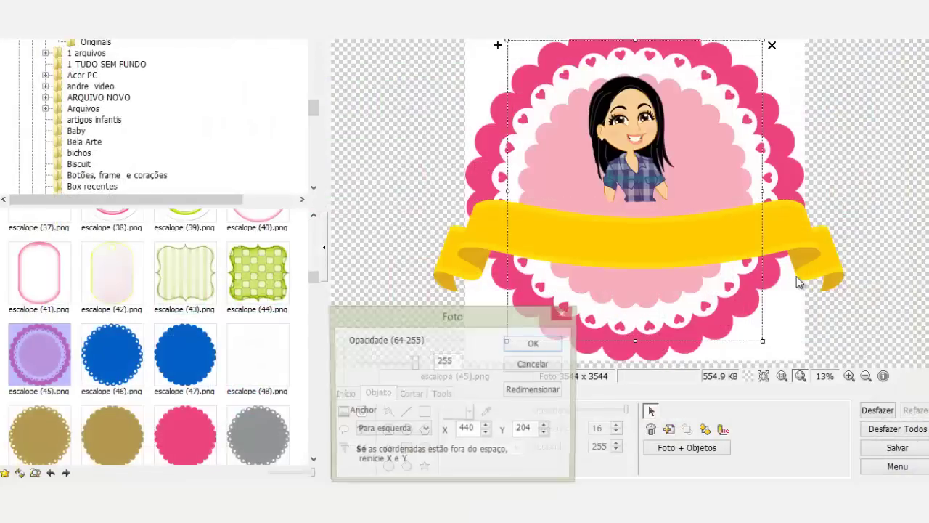
pyautogui.click(534, 343)
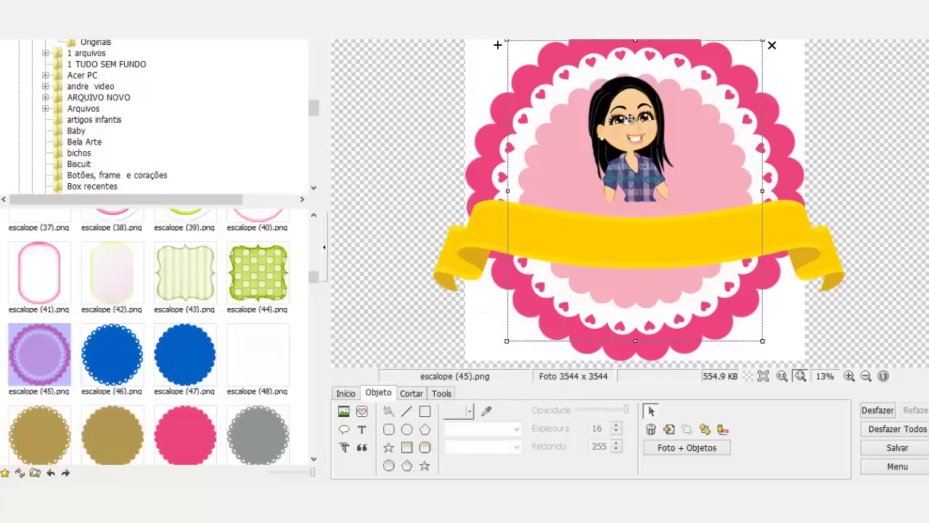
# - Send the mascot behind the yellow ribbon, then enlarge and center it so its bust rises just above the ribbon
pyautogui.moveTo(630, 118); pyautogui.dragTo(638, 147)
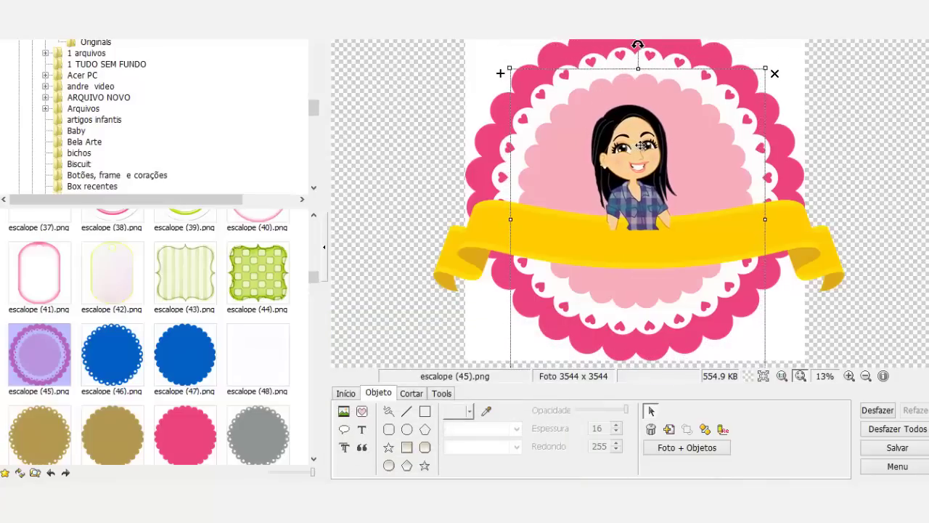
pyautogui.rightClick(639, 160)
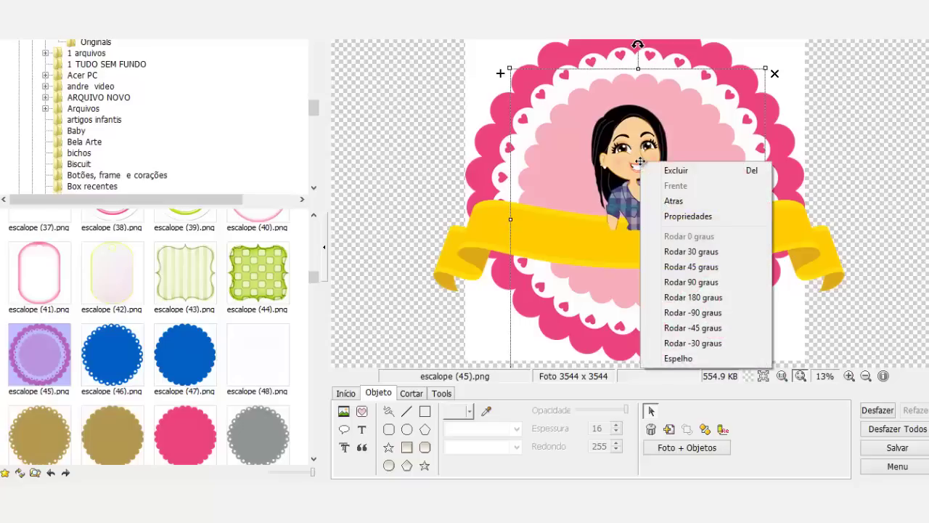
pyautogui.click(675, 201)
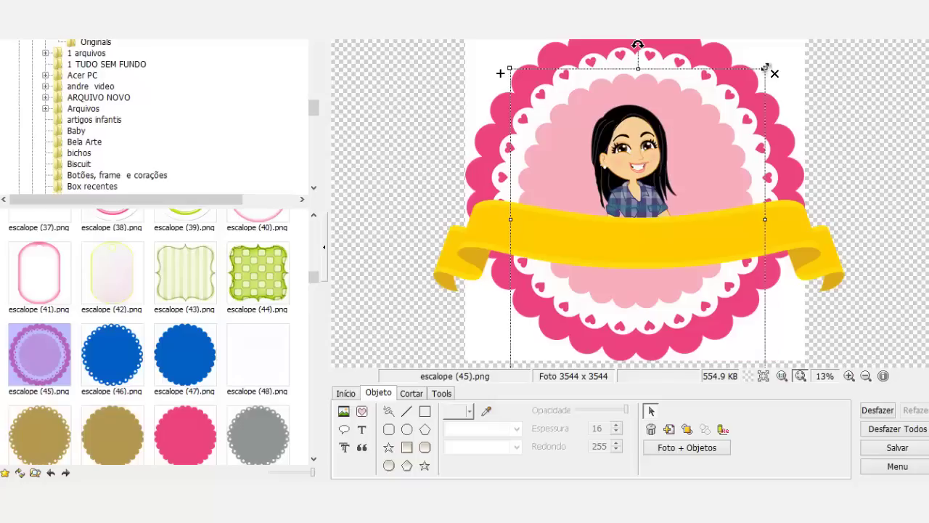
pyautogui.moveTo(766, 67); pyautogui.dragTo(811, 15)
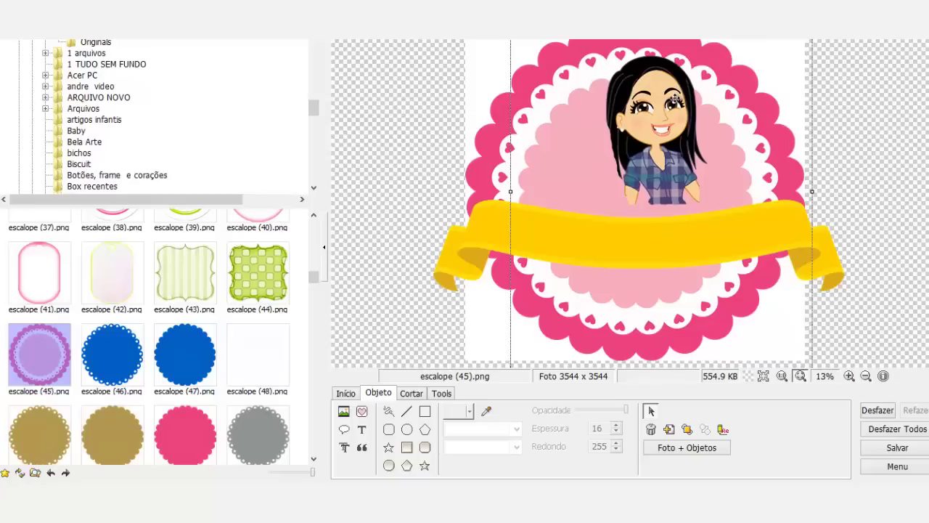
pyautogui.moveTo(676, 100); pyautogui.dragTo(652, 126)
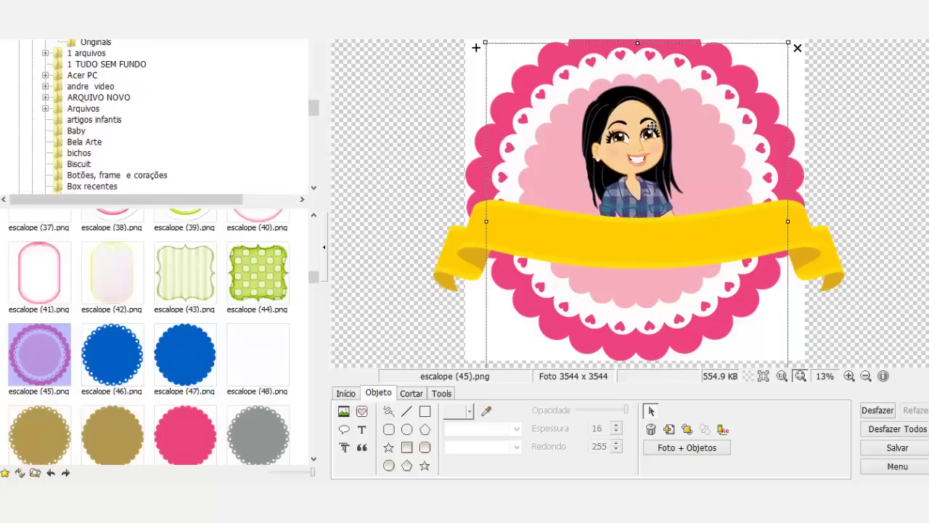
pyautogui.click(420, 199)
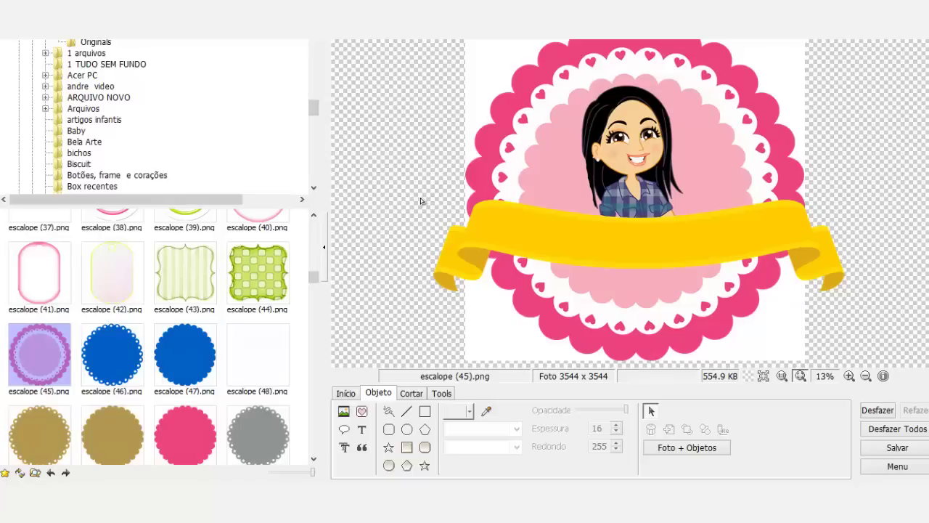
# - Start a text object containing the artisan's full name and color it bright pink (red 255, green 0, blue 128)
pyautogui.click(364, 433)
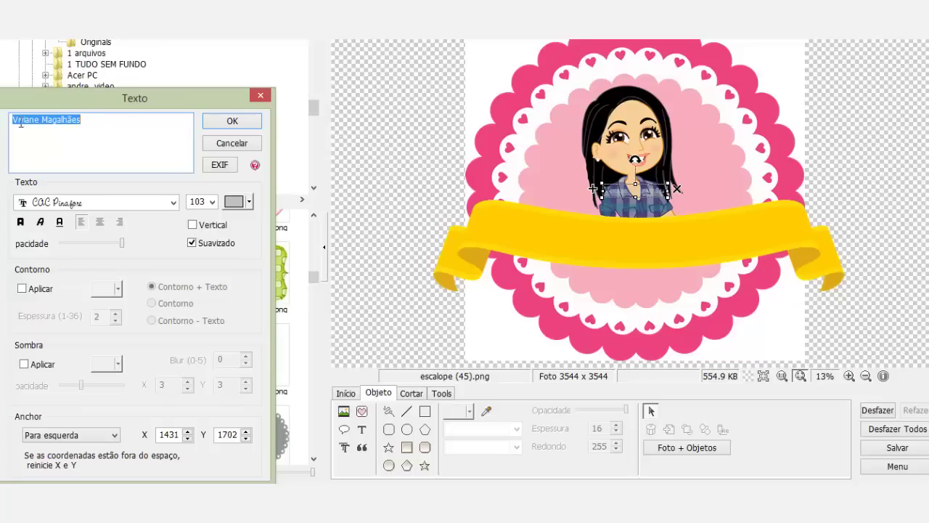
pyautogui.click(90, 122)
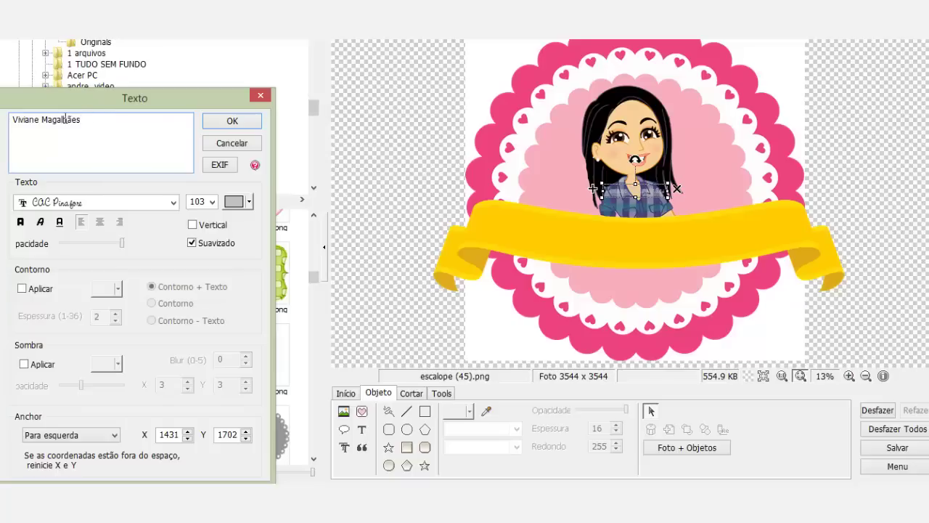
pyautogui.moveTo(82, 119); pyautogui.dragTo(13, 118)
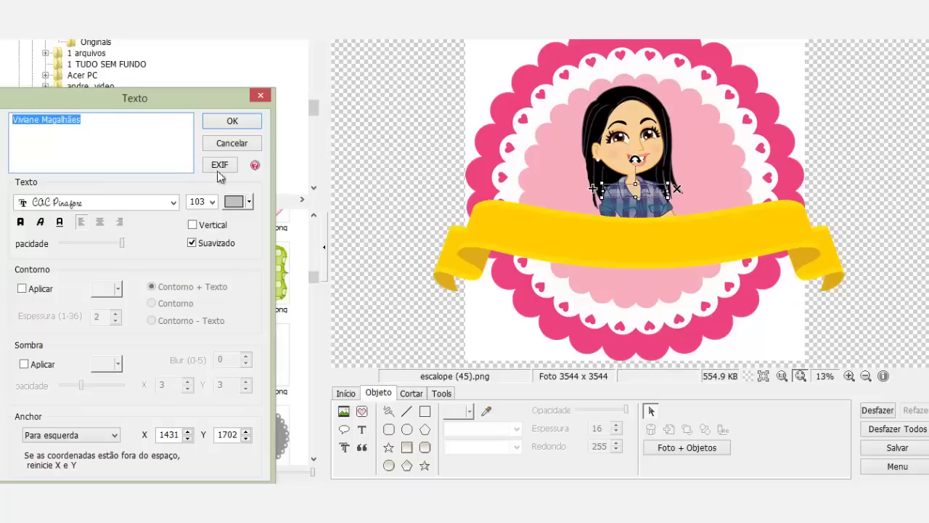
pyautogui.click(249, 201)
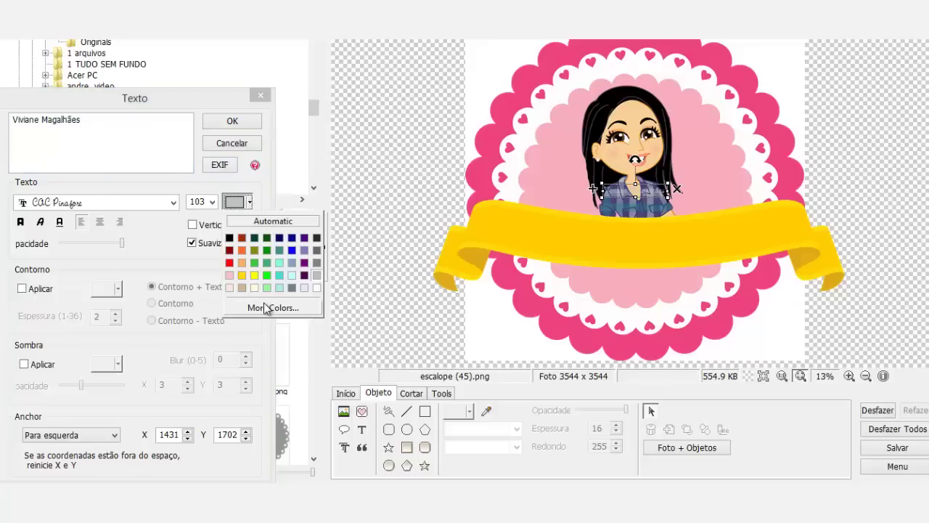
pyautogui.click(265, 308)
pyautogui.click(252, 223)
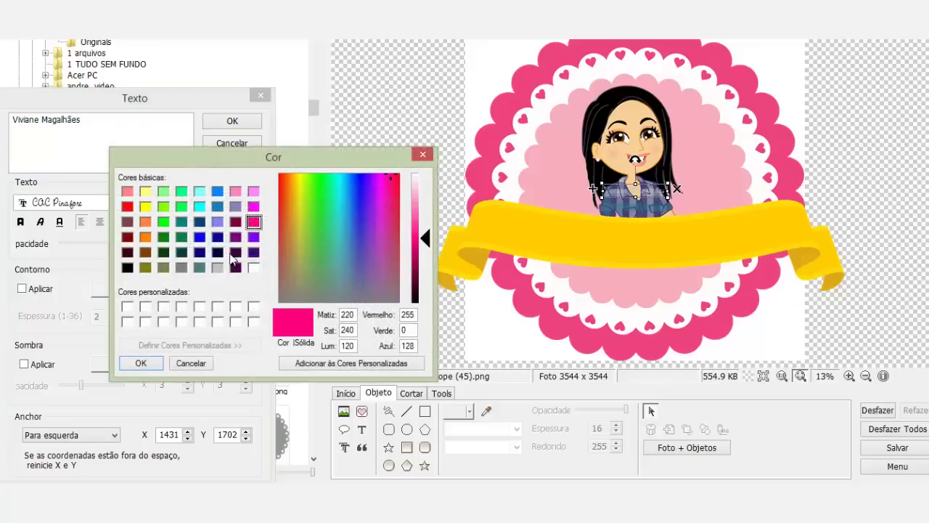
pyautogui.click(142, 363)
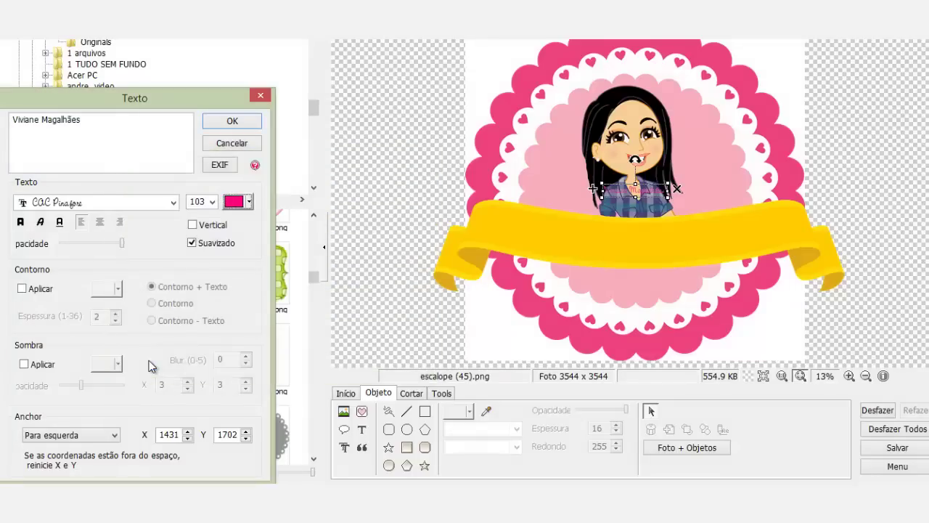
pyautogui.click(625, 193)
pyautogui.click(174, 203)
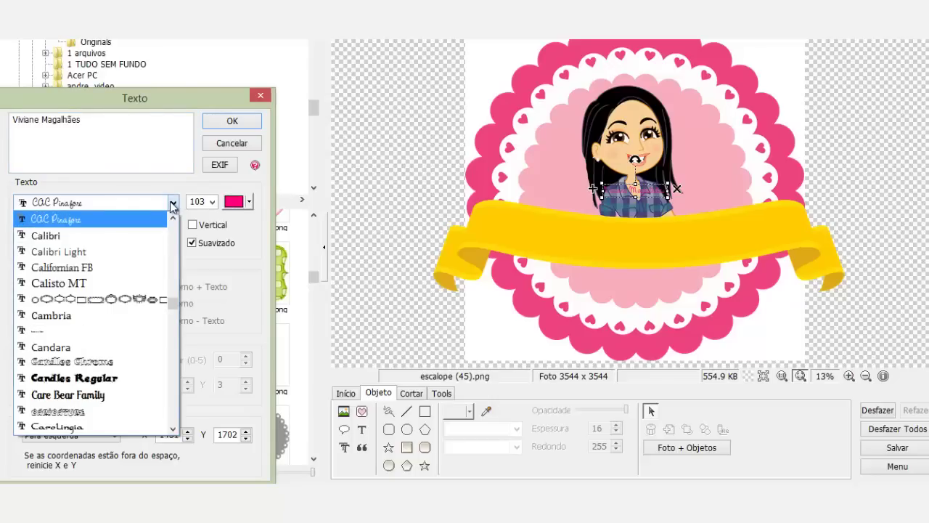
pyautogui.click(174, 204)
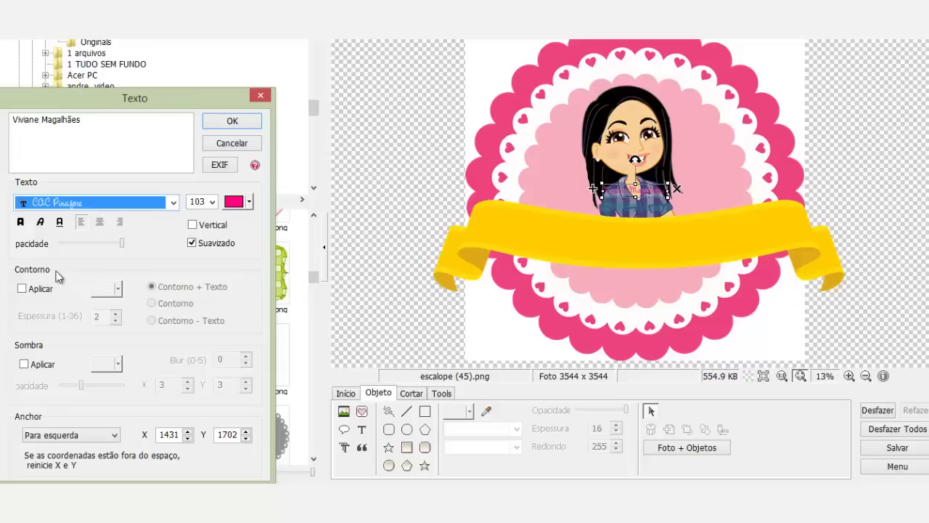
pyautogui.click(23, 288)
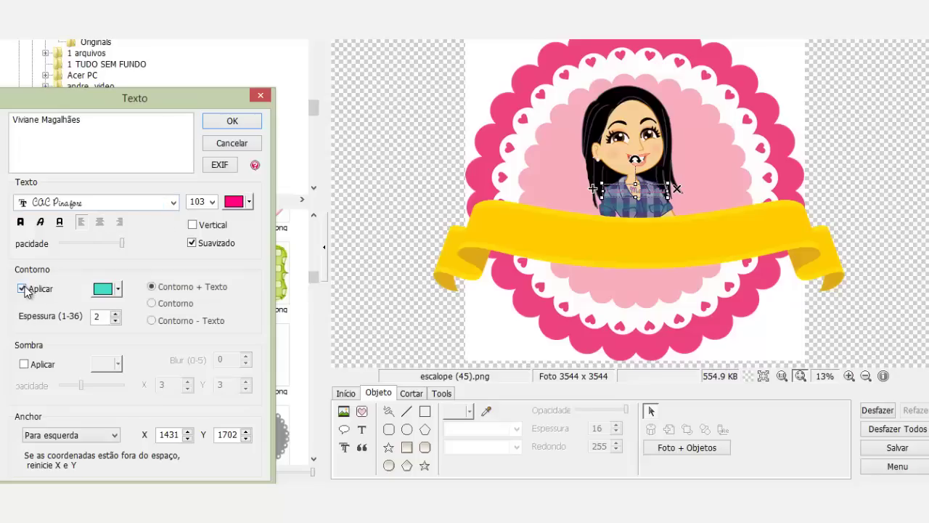
pyautogui.click(22, 289)
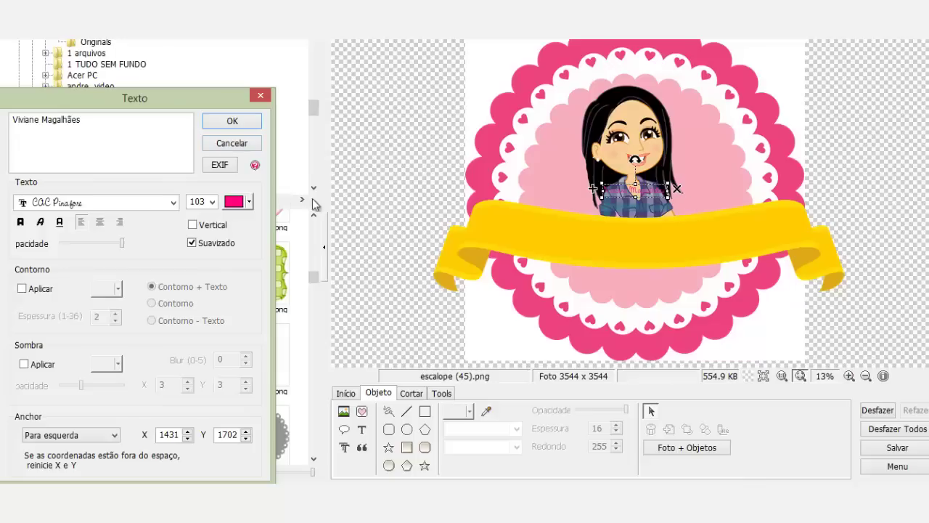
# - Place the name text on the yellow ribbon and enlarge it to fill most of the ribbon's central band
pyautogui.click(247, 120)
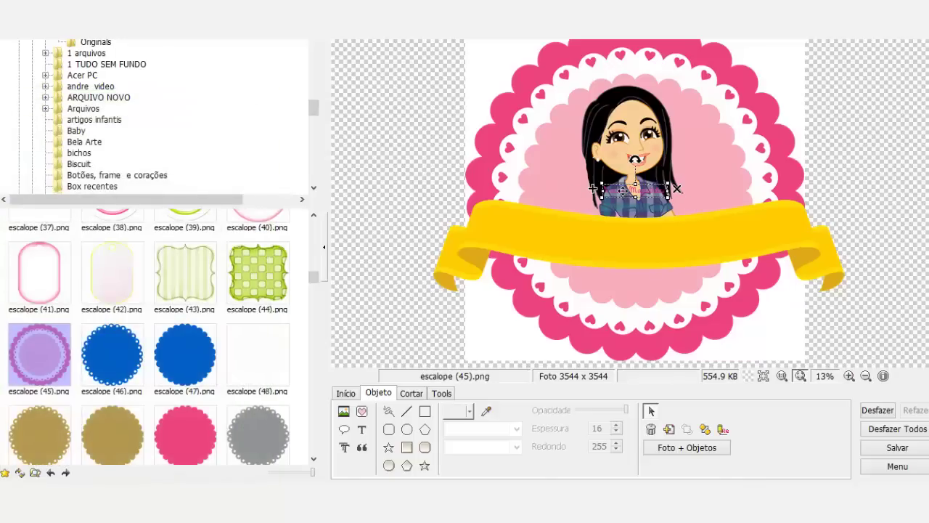
pyautogui.moveTo(614, 193); pyautogui.dragTo(616, 242)
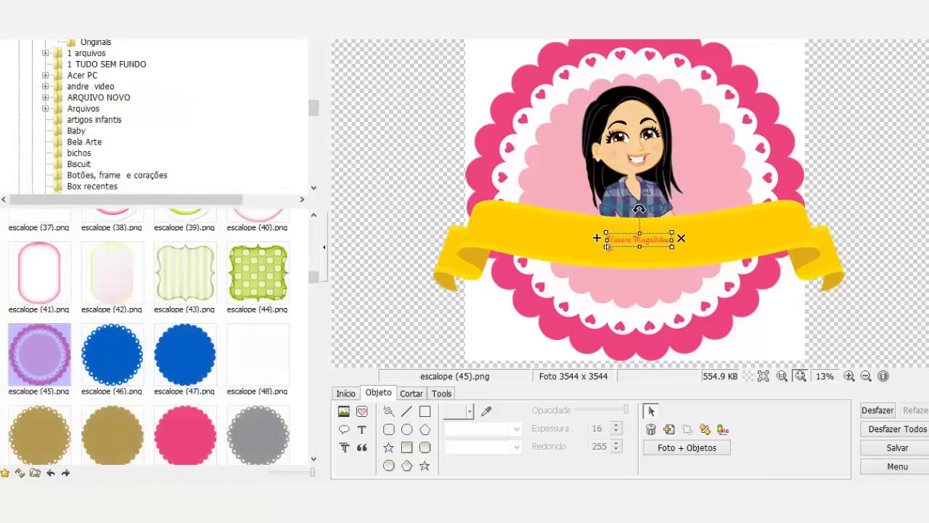
pyautogui.moveTo(607, 246); pyautogui.dragTo(519, 263)
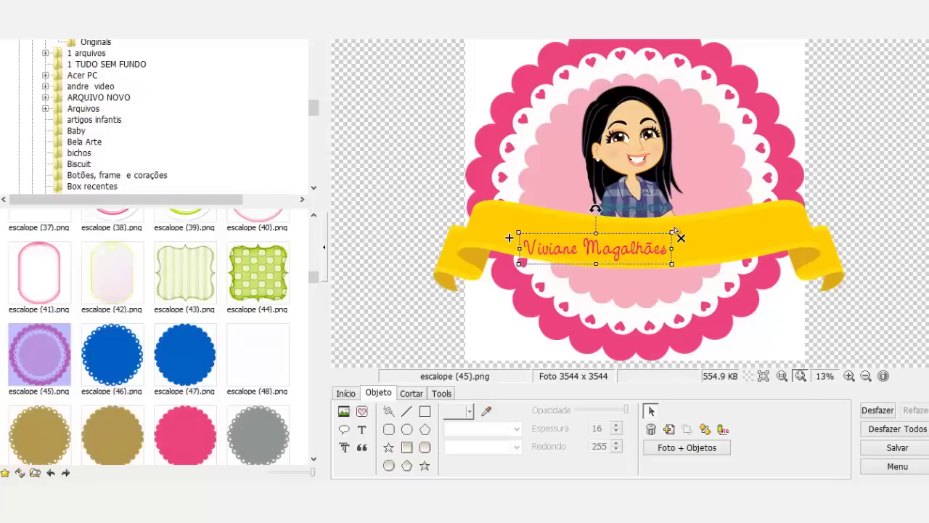
pyautogui.moveTo(671, 233); pyautogui.dragTo(745, 217)
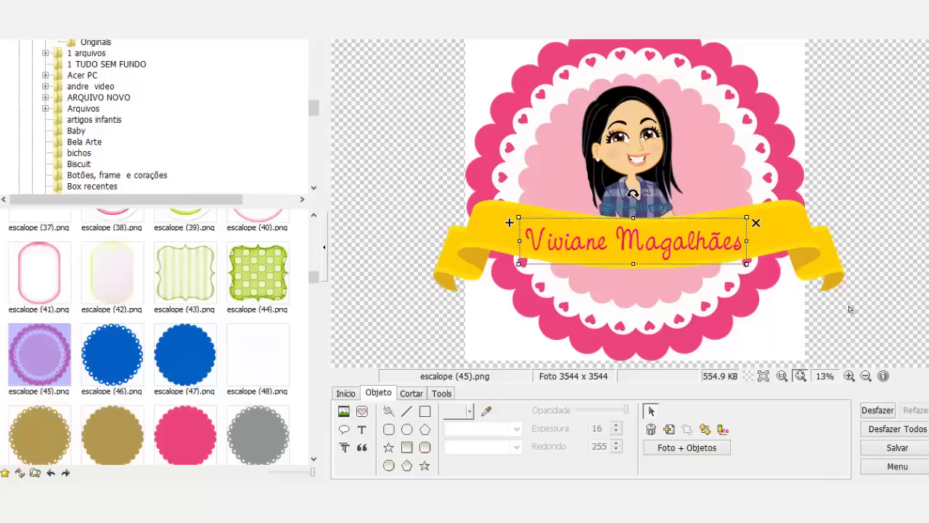
# - Save the logo under the new name 00000 as a PNG in Downloads, without including objects outside the photo
pyautogui.click(887, 452)
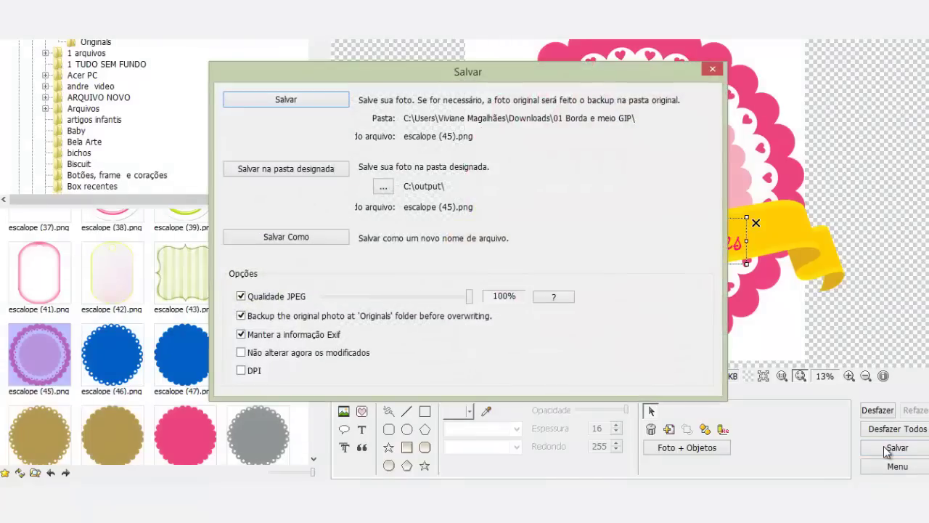
pyautogui.click(316, 239)
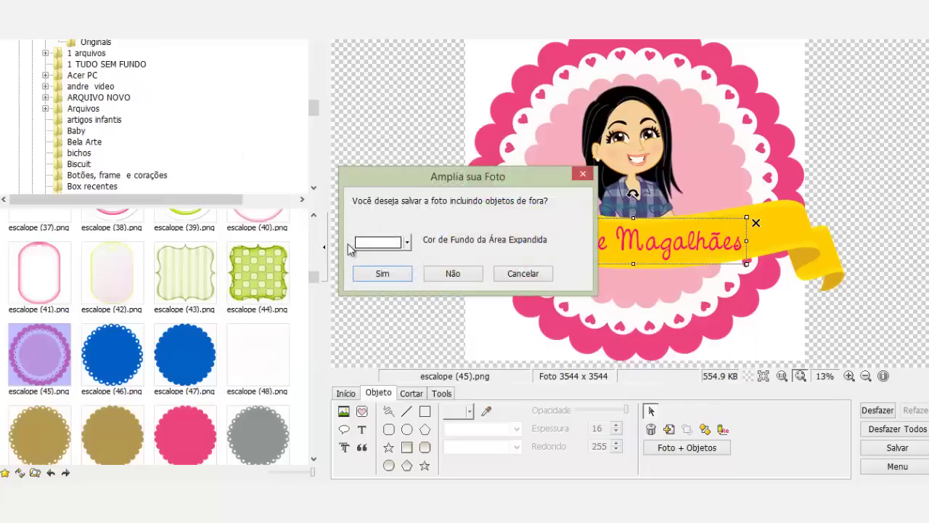
pyautogui.click(456, 278)
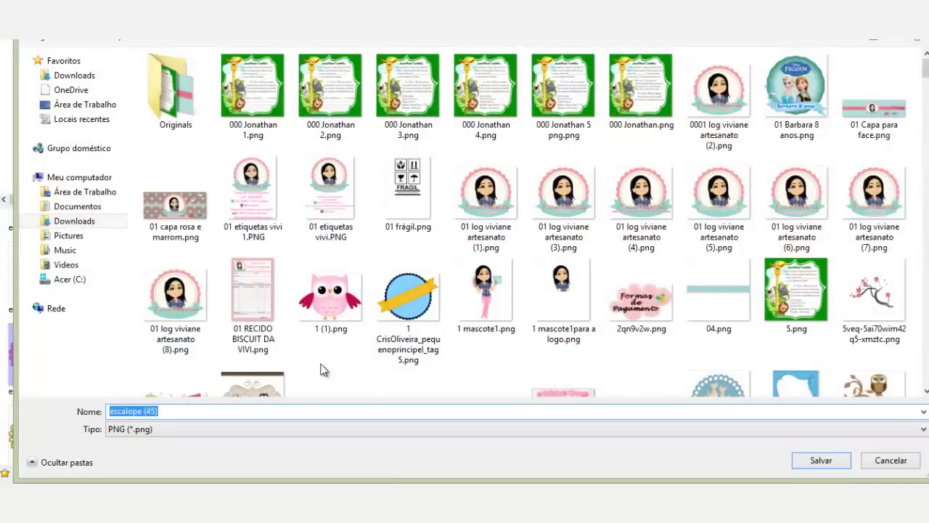
pyautogui.click(172, 412)
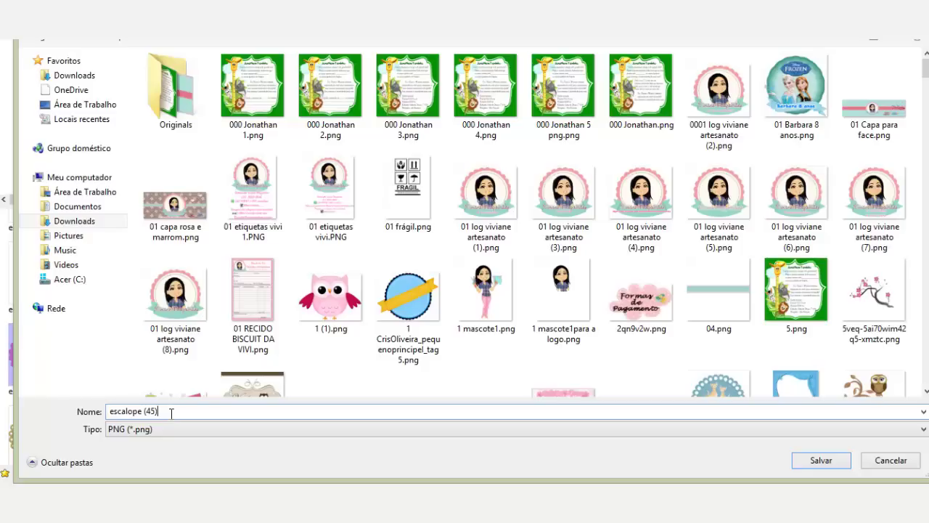
pyautogui.moveTo(168, 412); pyautogui.dragTo(67, 408)
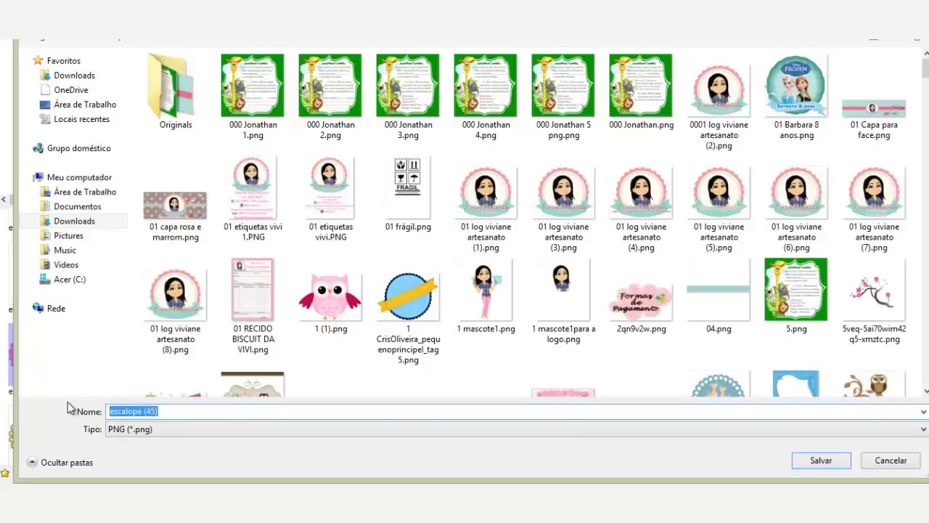
pyautogui.write('00000')
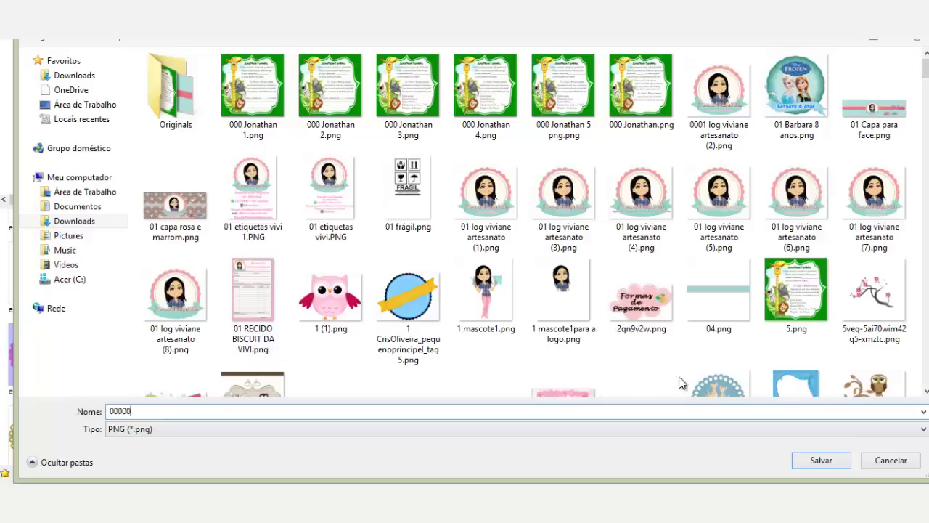
pyautogui.click(822, 460)
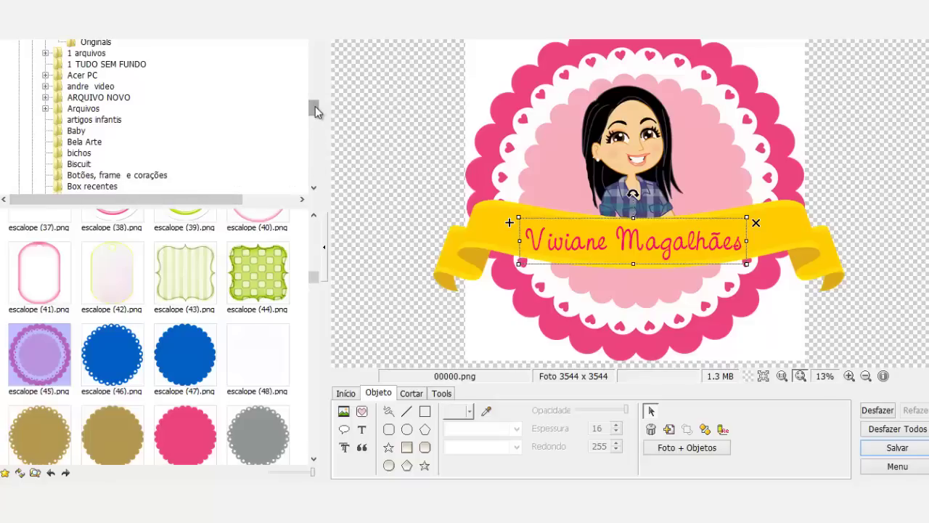
# - Open the clay doll photo 20150115_173737.jpg from the Pictures folder
pyautogui.moveTo(315, 109); pyautogui.dragTo(315, 149)
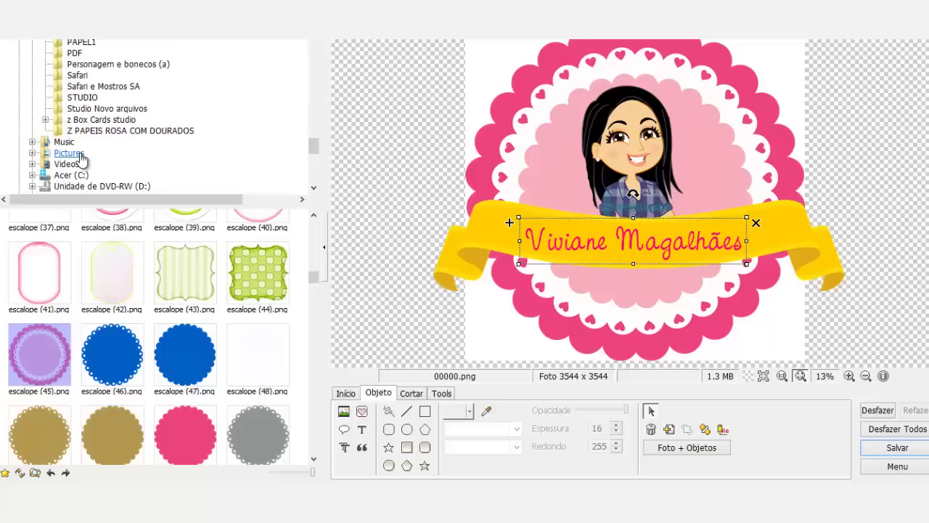
pyautogui.click(80, 156)
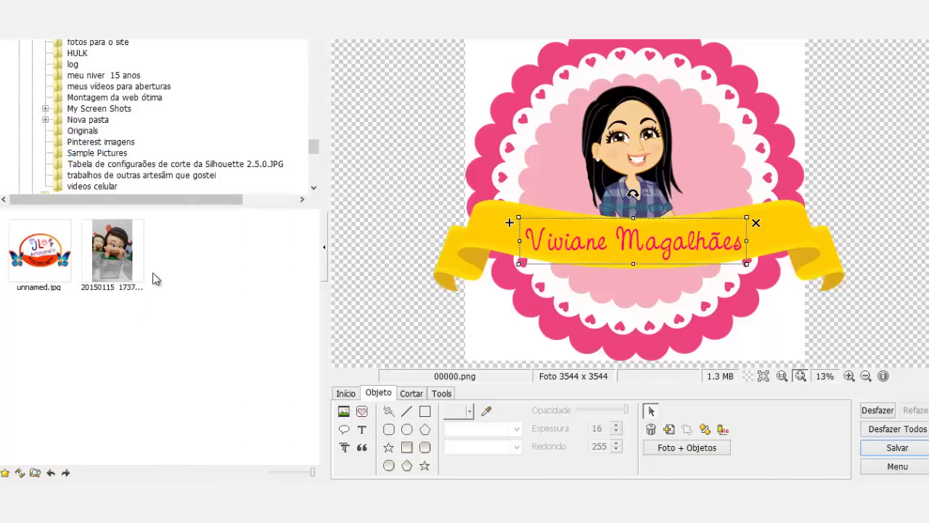
pyautogui.doubleClick(114, 254)
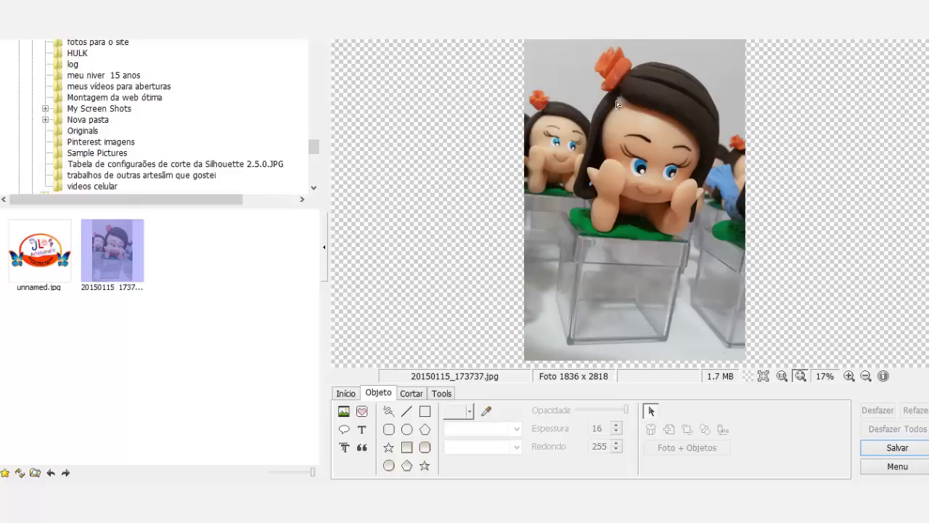
# - Insert the logo 00000.png from Downloads over the doll photo as a photo object with opacity 160
pyautogui.click(342, 412)
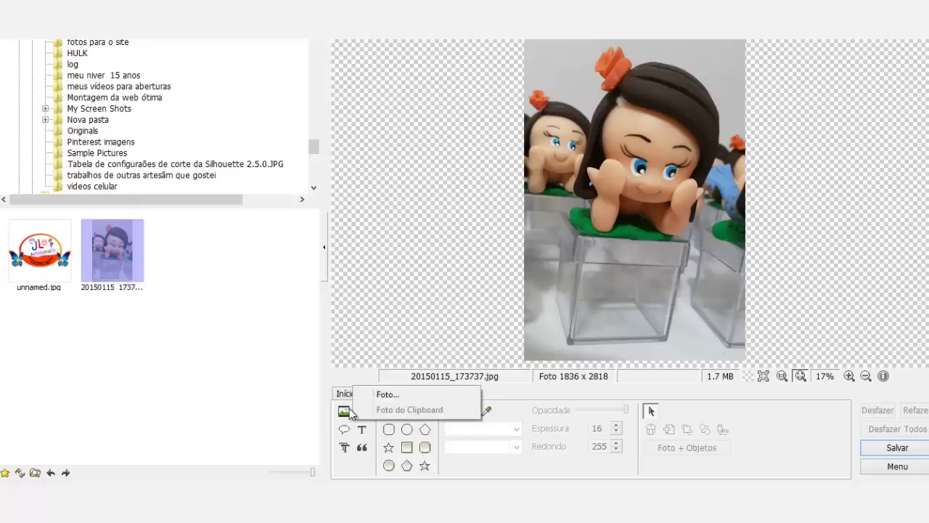
pyautogui.click(385, 396)
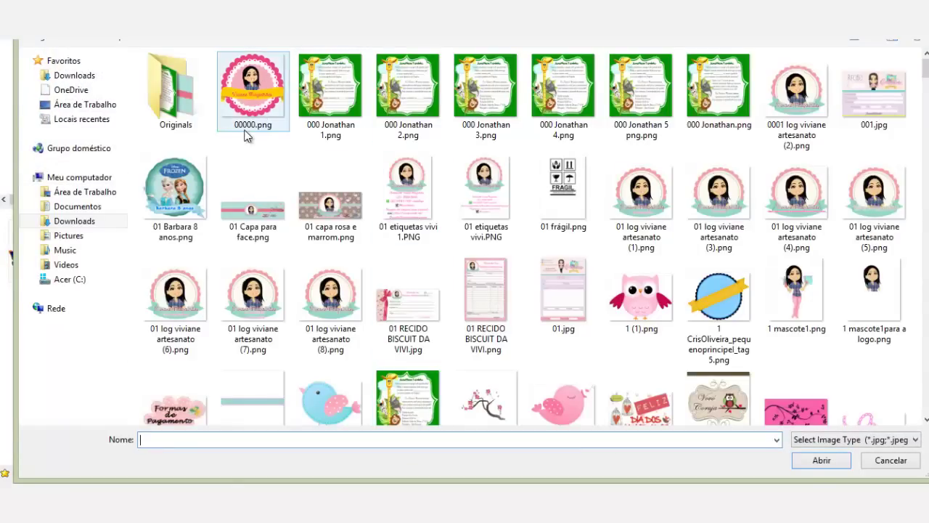
pyautogui.click(251, 84)
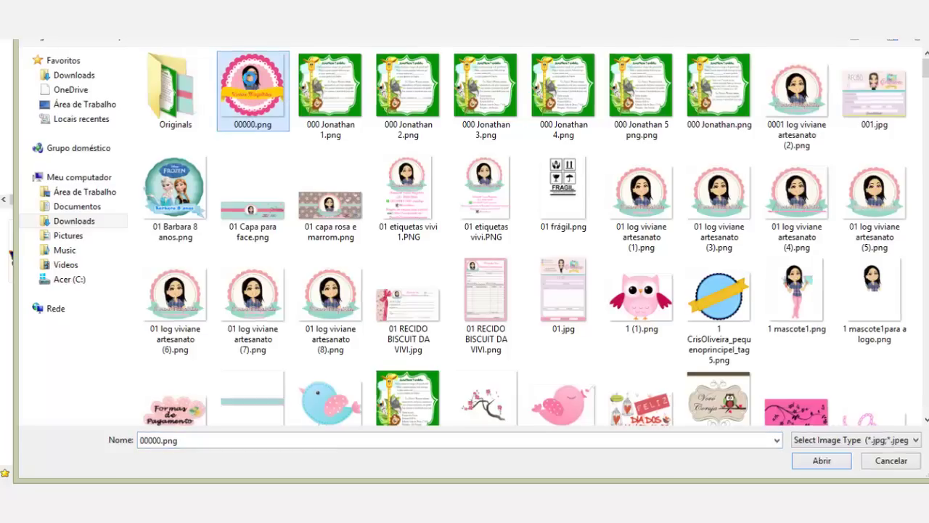
pyautogui.doubleClick(251, 84)
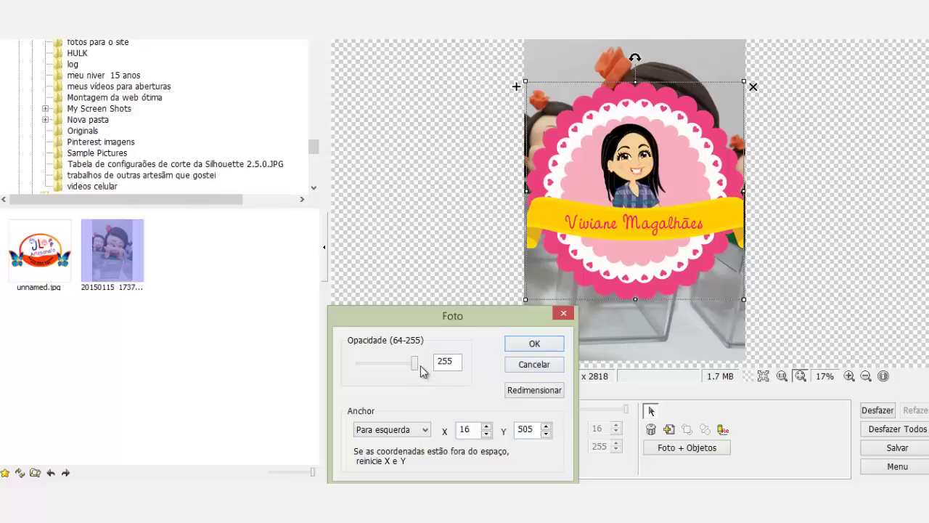
pyautogui.moveTo(415, 364); pyautogui.dragTo(388, 361)
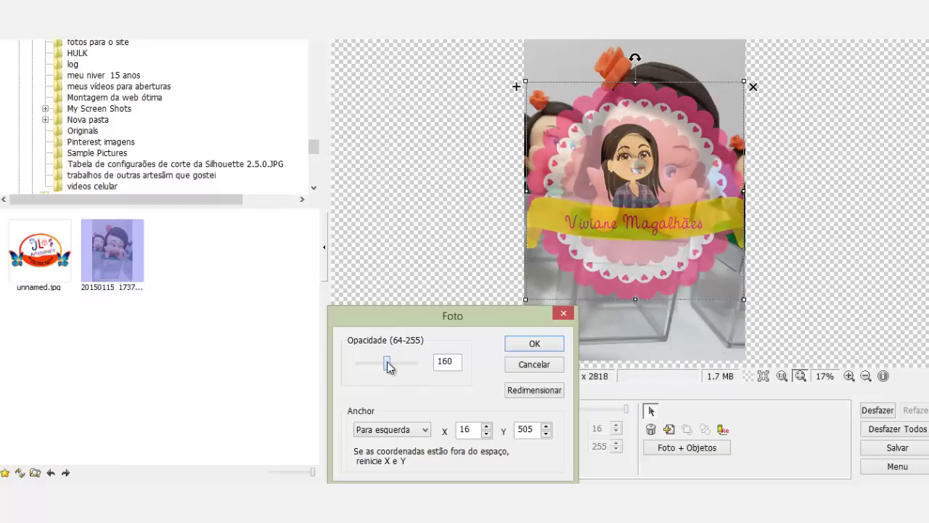
pyautogui.click(530, 344)
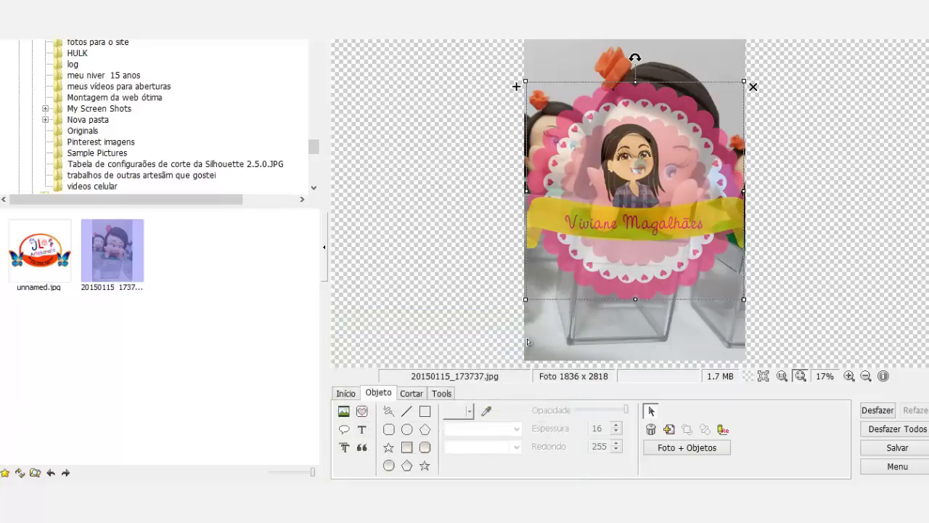
# - Shrink the pink logo to about a third of the photo's width and place it in the photo's lower-left corner
pyautogui.moveTo(525, 300); pyautogui.dragTo(730, 154)
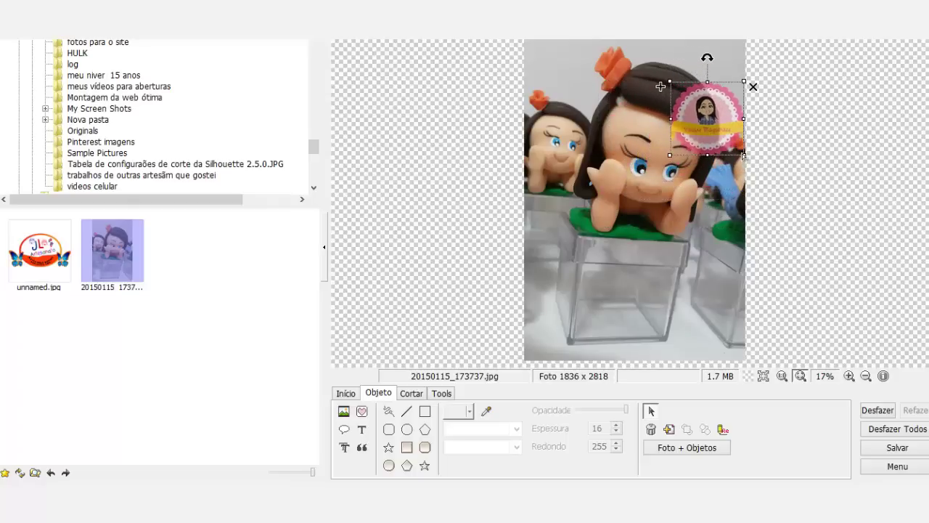
pyautogui.moveTo(702, 119); pyautogui.dragTo(565, 315)
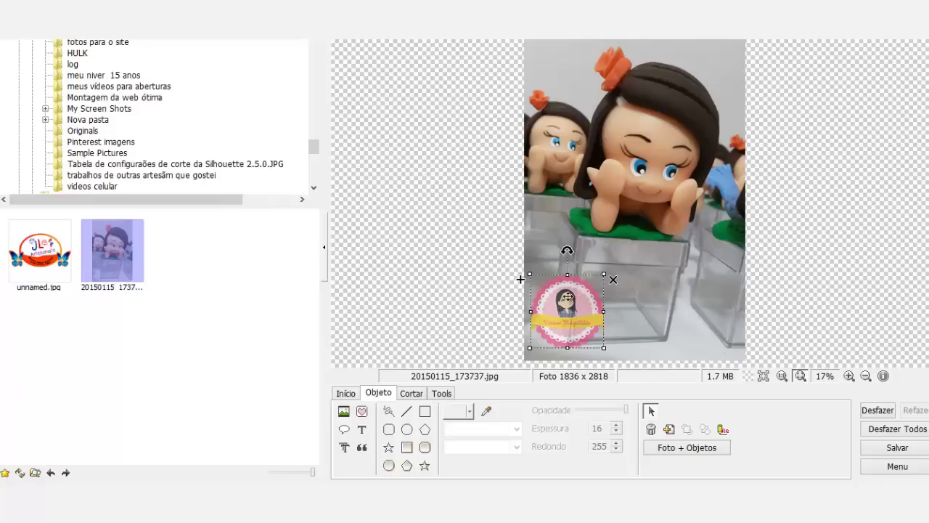
pyautogui.click(609, 276)
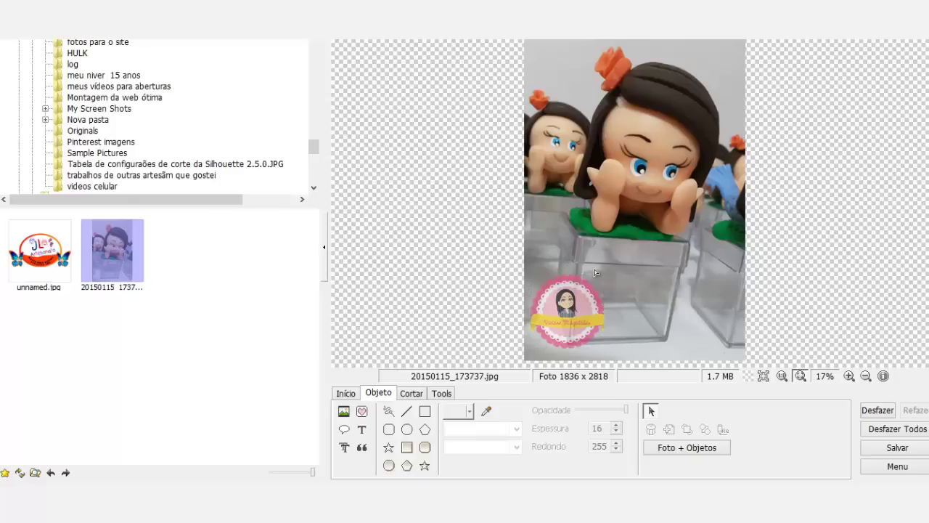
# - Browse Downloads for another logo to insert and preview the teal-ribbon versions with the Artesanato and Arte em biscuit captions
pyautogui.click(347, 416)
pyautogui.click(402, 396)
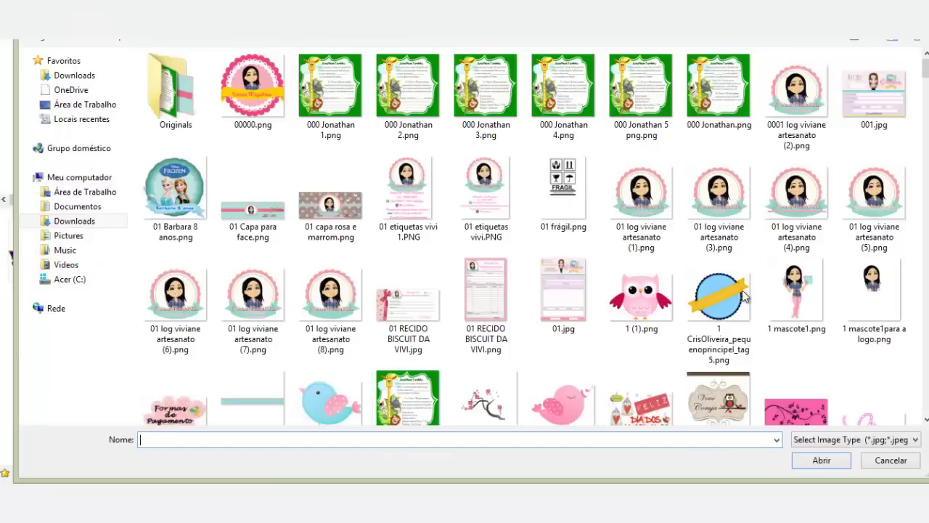
pyautogui.rightClick(652, 192)
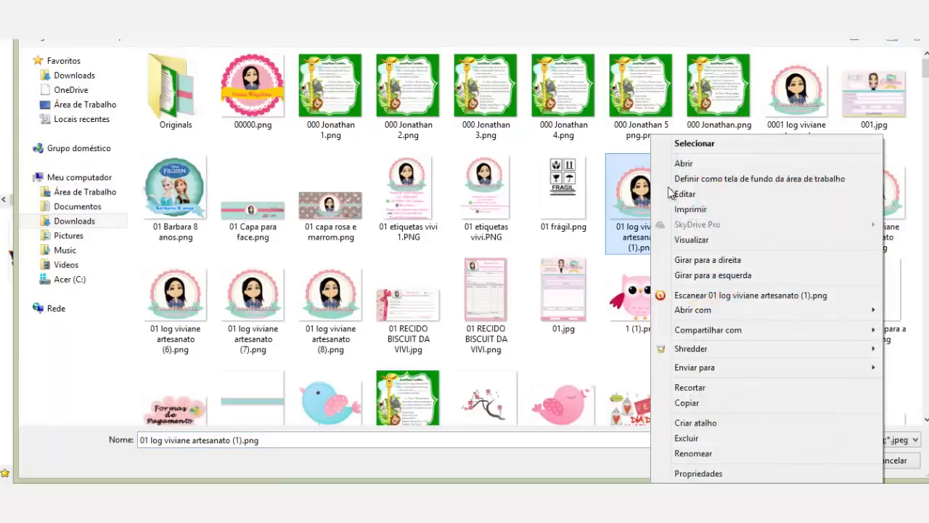
pyautogui.click(690, 239)
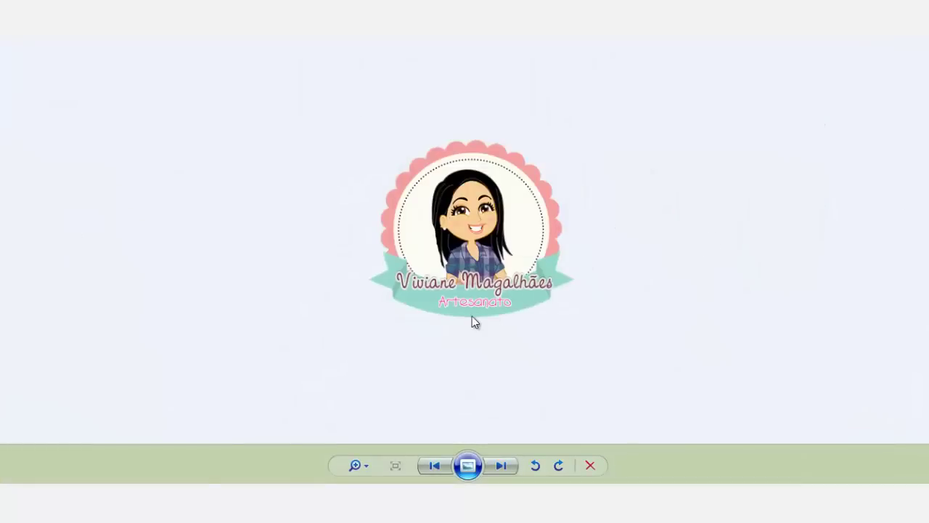
pyautogui.hotkey('alt', 'F4')
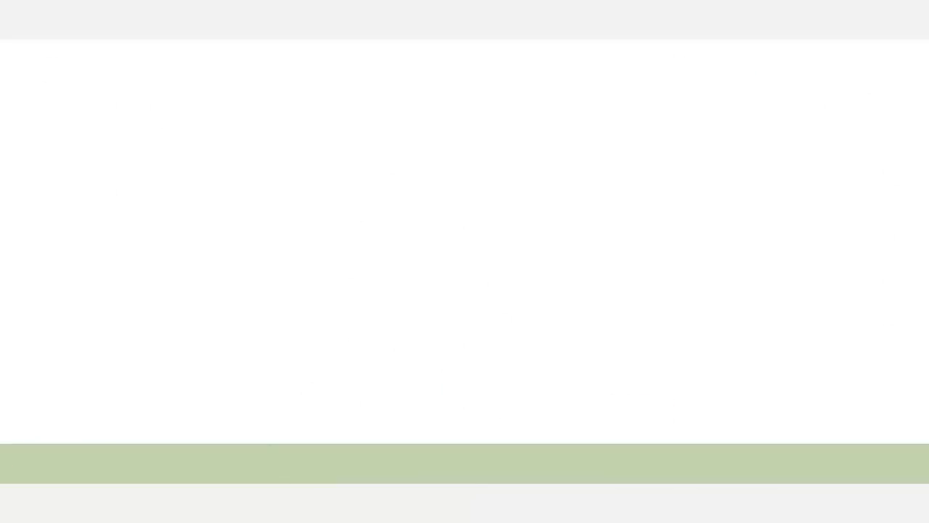
pyautogui.doubleClick(784, 106)
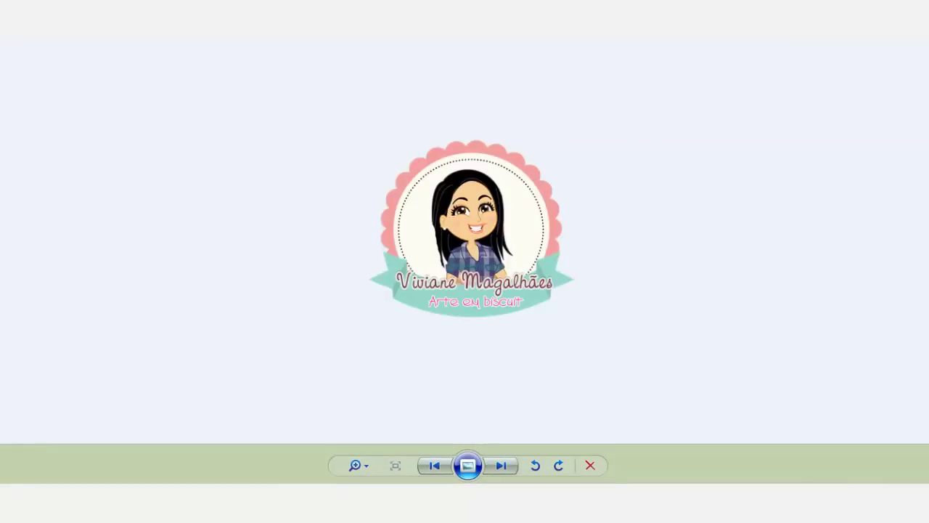
pyautogui.hotkey('alt', 'F4')
# - Insert the teal-ribbon logo whose file name starts with 0001 as a photo object with opacity 169
pyautogui.doubleClick(807, 75)
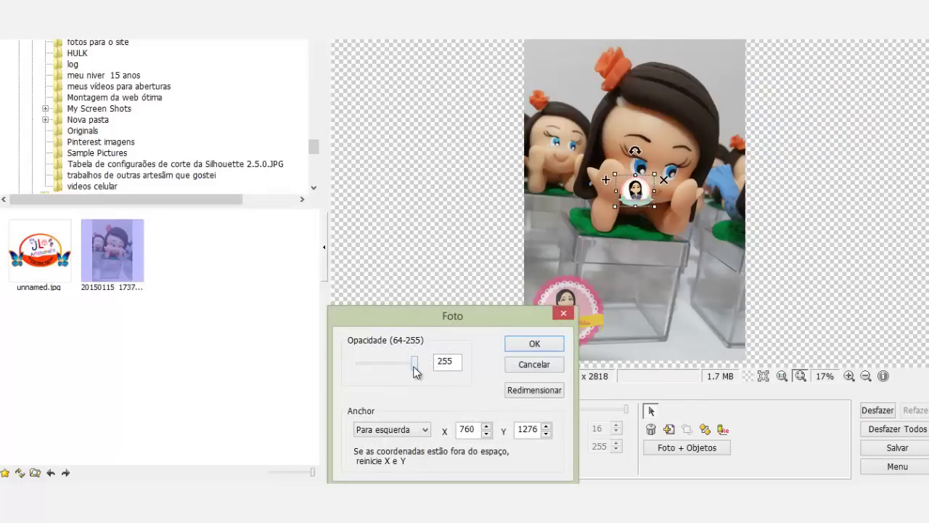
pyautogui.moveTo(414, 370); pyautogui.dragTo(390, 371)
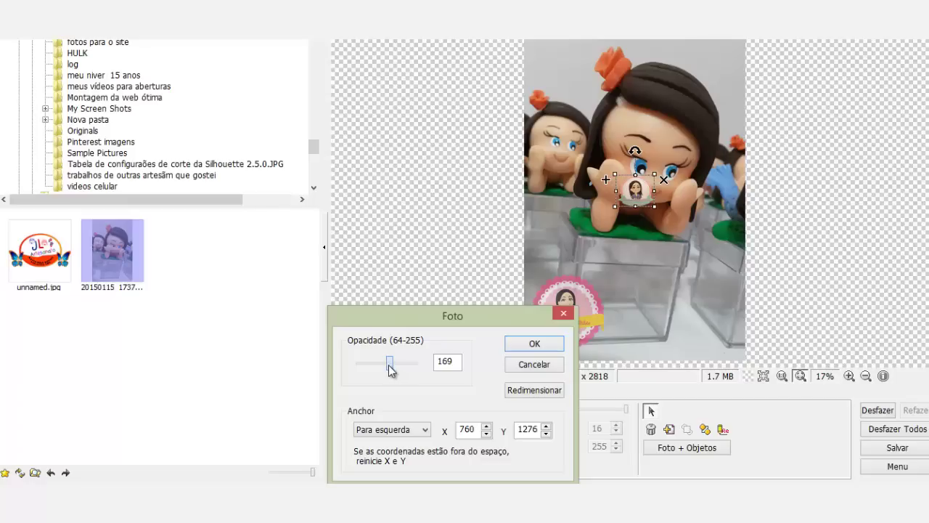
pyautogui.click(537, 344)
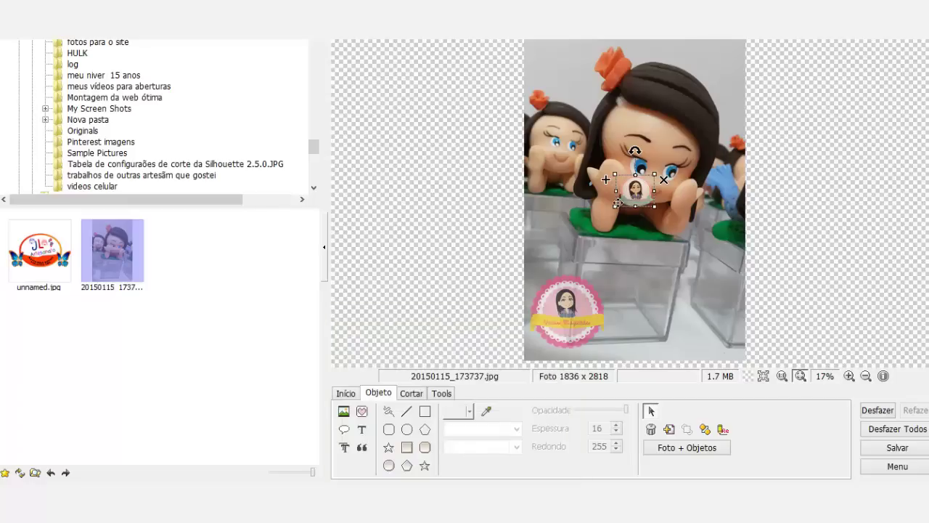
# - Enlarge the teal-ribbon logo to about a third of the photo's width and place it near the photo's lower-right corner
pyautogui.moveTo(615, 207); pyautogui.dragTo(546, 264)
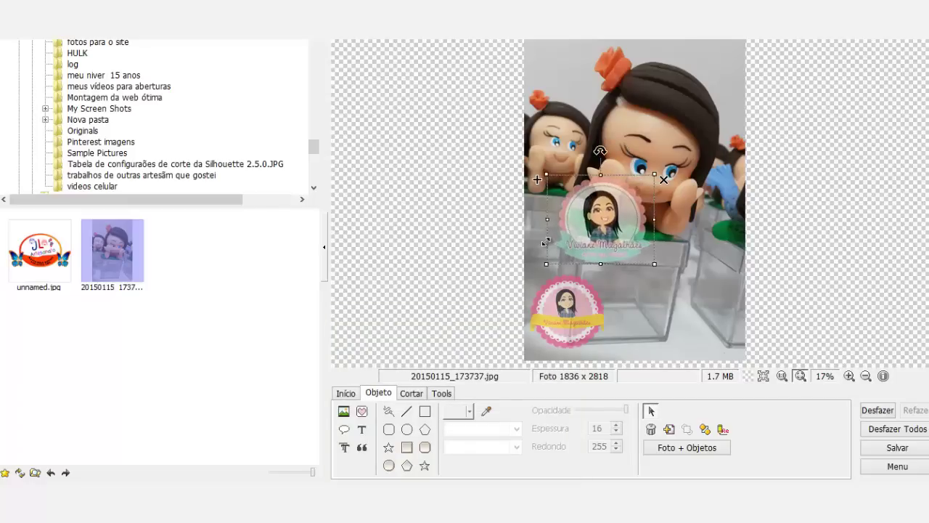
pyautogui.moveTo(615, 230); pyautogui.dragTo(646, 245)
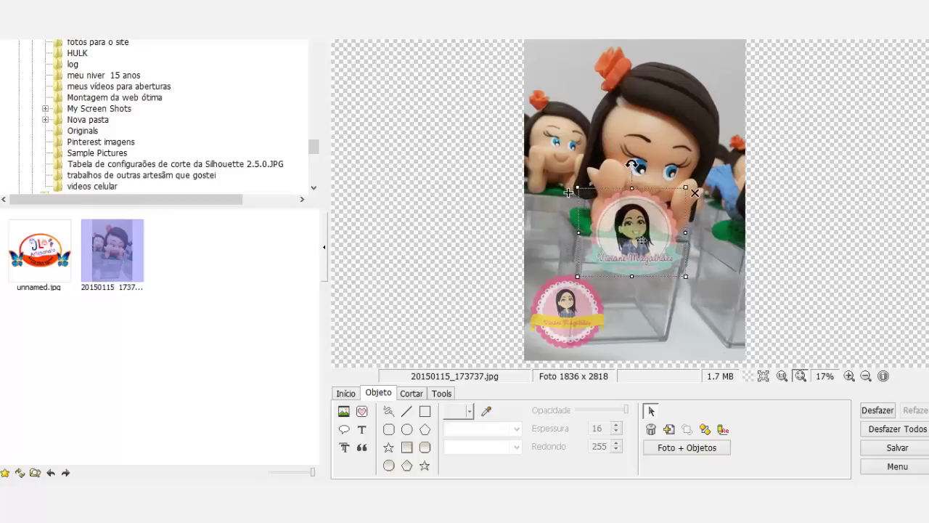
pyautogui.moveTo(688, 187); pyautogui.dragTo(834, 67)
pyautogui.moveTo(799, 98); pyautogui.dragTo(649, 200)
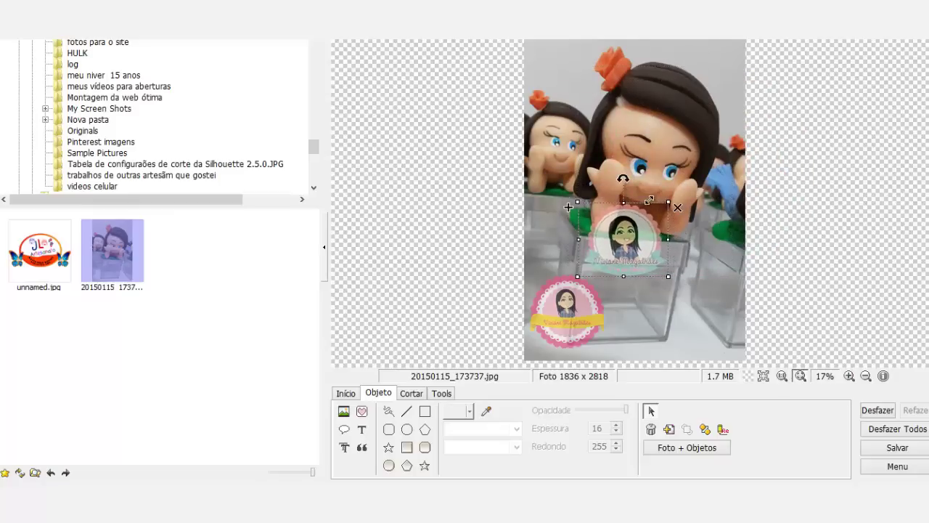
pyautogui.moveTo(632, 250); pyautogui.dragTo(694, 329)
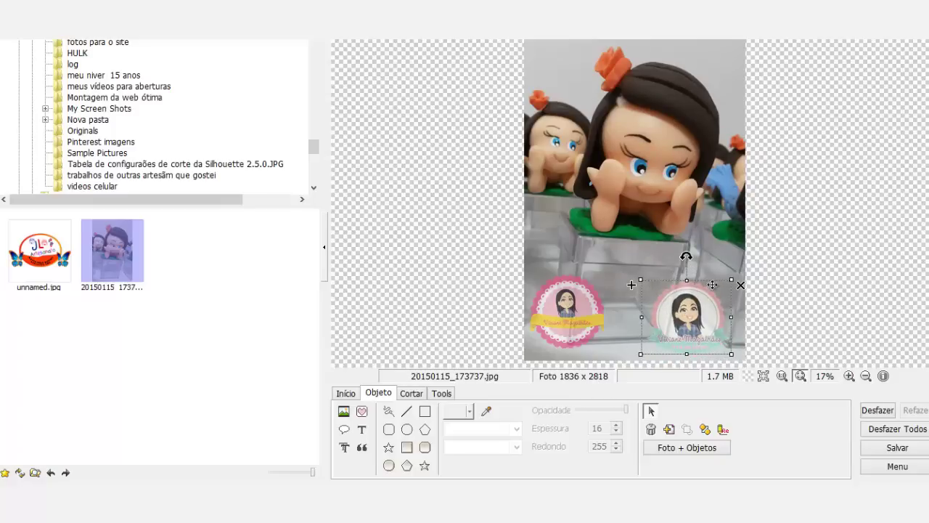
pyautogui.moveTo(734, 282); pyautogui.dragTo(700, 294)
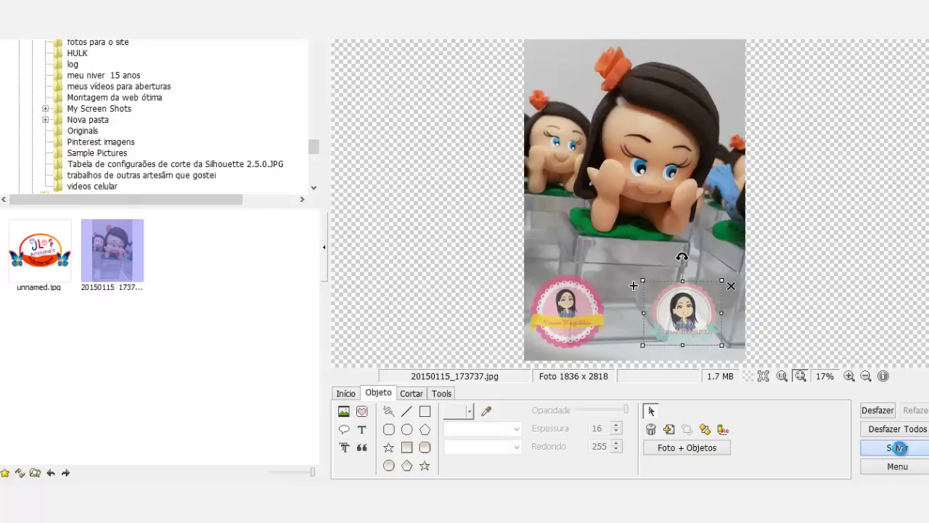
# - Save the watermarked photo in Pictures under the new name trabalho as a JPEG
pyautogui.click(898, 448)
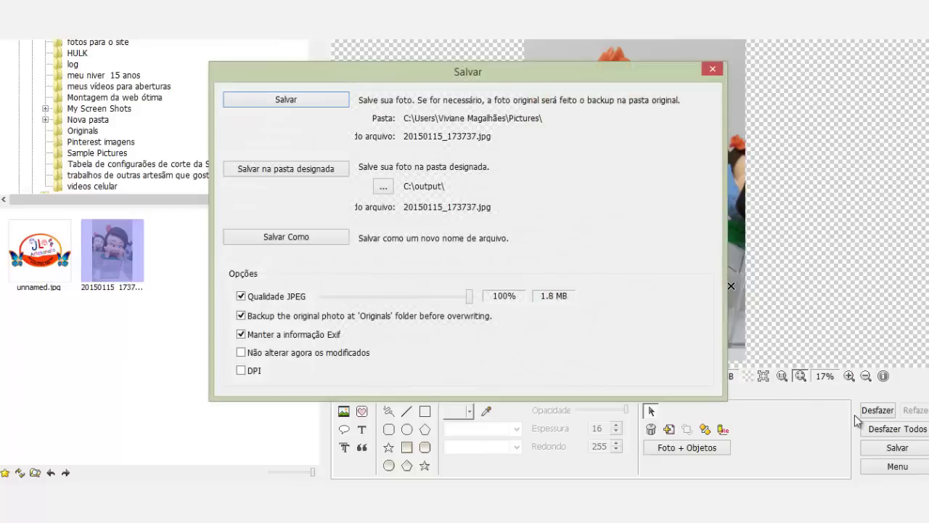
pyautogui.click(307, 243)
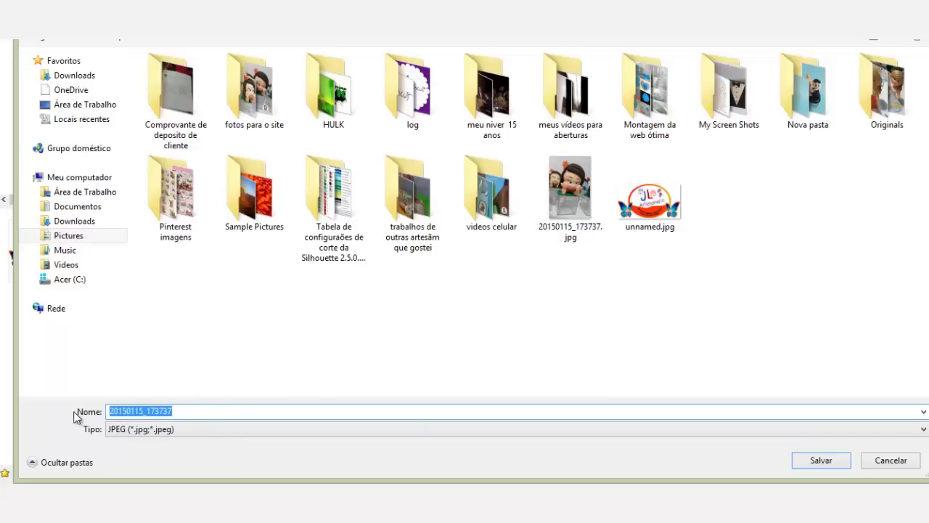
pyautogui.write('traba')
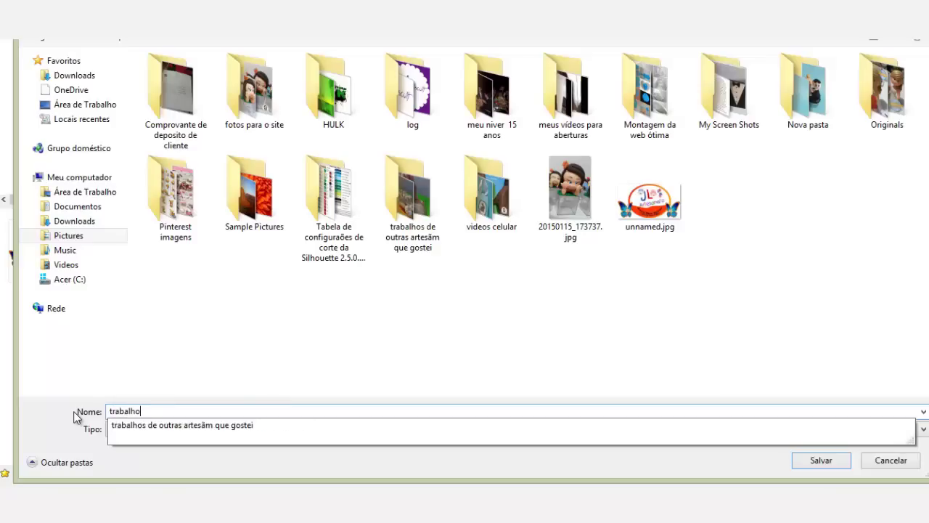
pyautogui.write('lho')
pyautogui.press('Return')
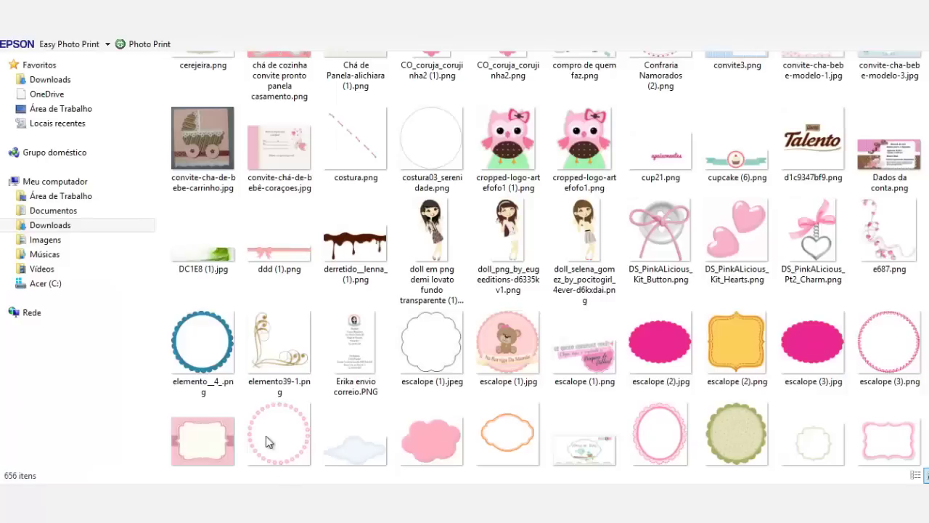
# - Switch to File Explorer and view trabalho.jpg from the Imagens folder to check the watermarks
pyautogui.click(56, 254)
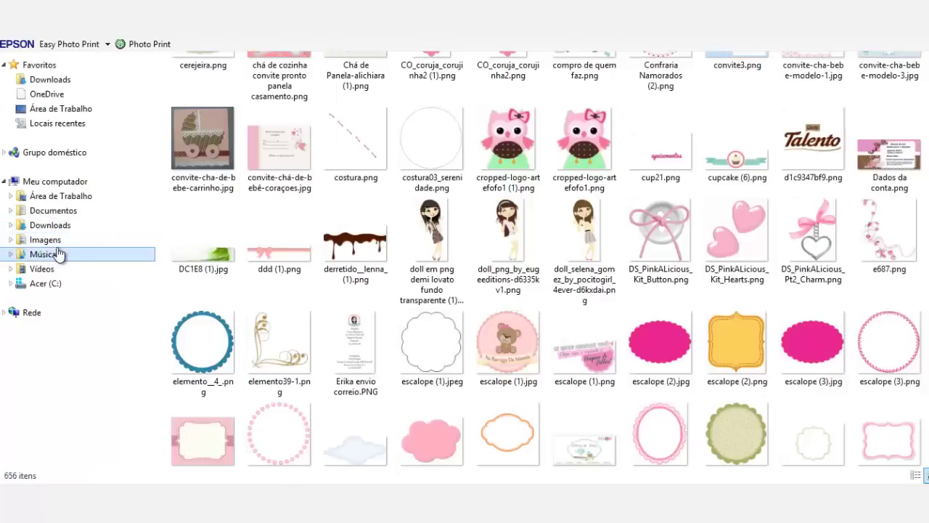
pyautogui.click(60, 241)
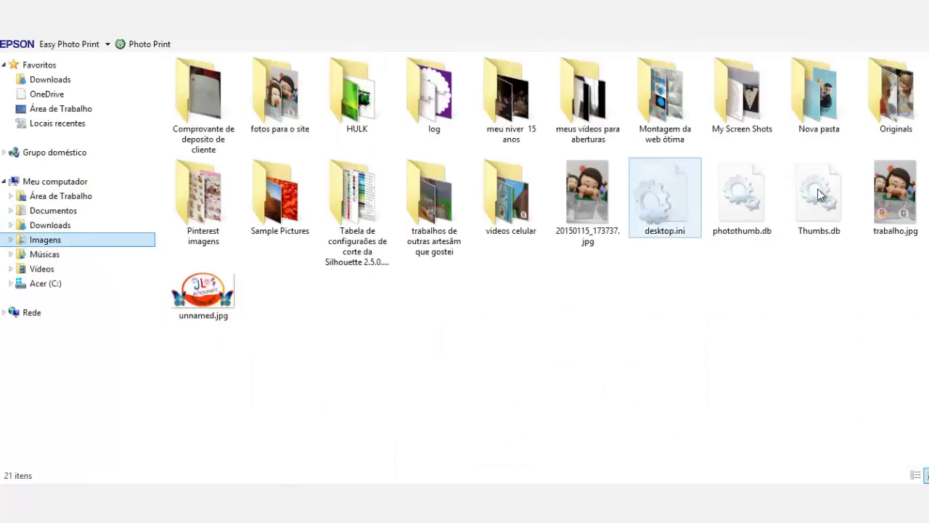
pyautogui.click(894, 190)
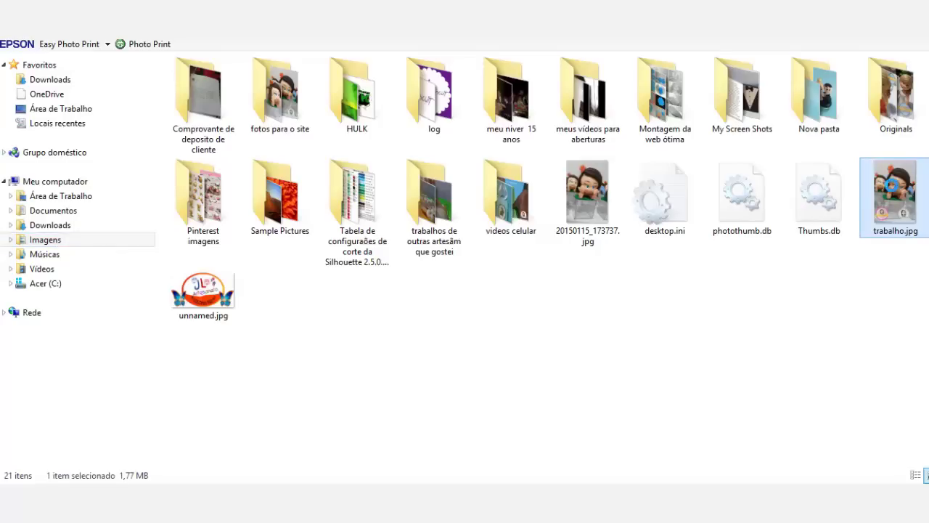
pyautogui.rightClick(895, 192)
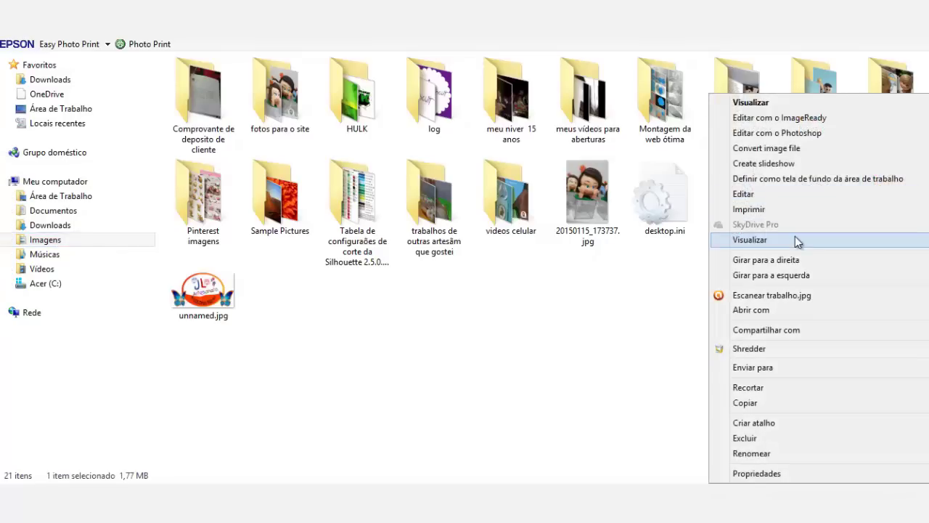
pyautogui.click(795, 237)
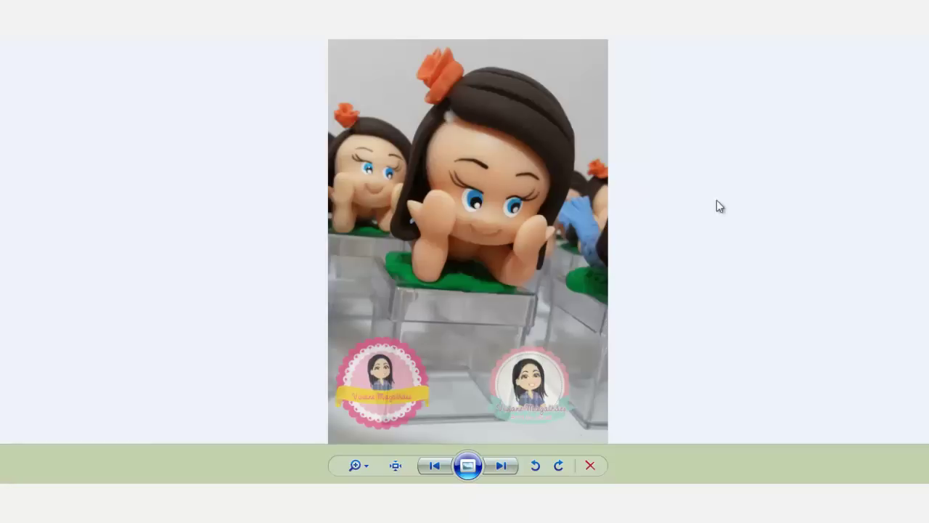